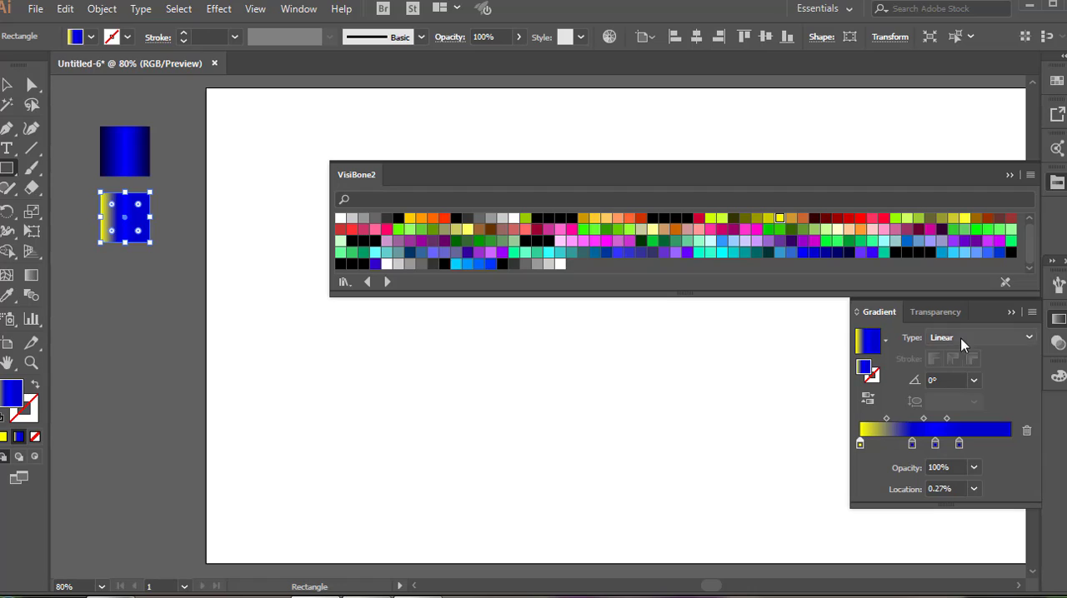
Make the second square's gradient radial and add light-orange and orange stops between its yellow centre and blue edge.
left_click(979, 338)
left_click(954, 371)
left_click_drag(603, 220, 891, 437)
left_click_drag(617, 218, 930, 441)
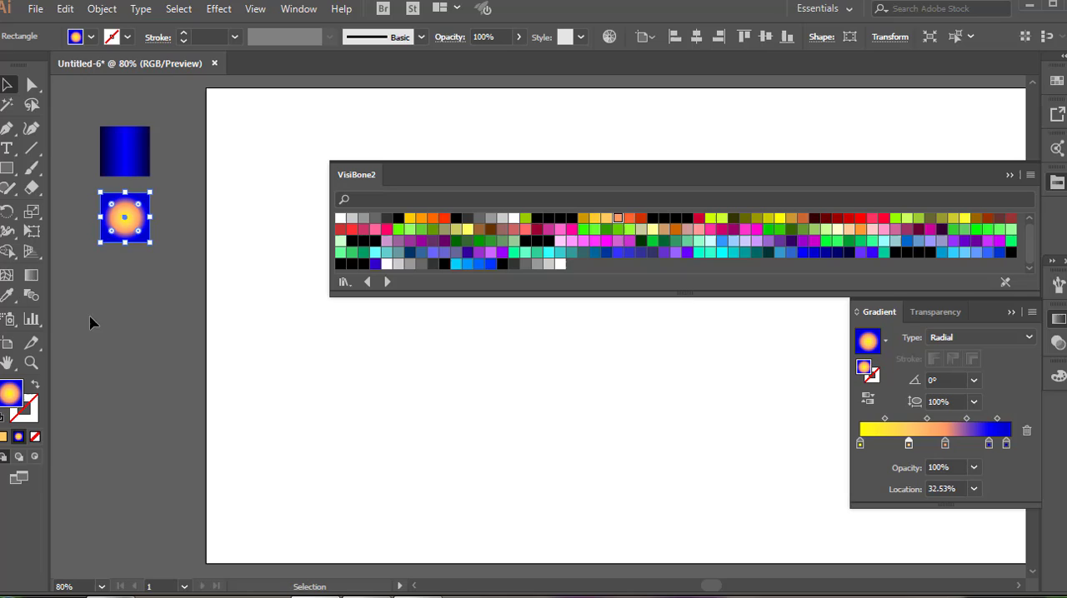
Draw a third square of matching size below the yellow-and-blue radial square.
left_click(7, 168)
left_click_drag(99, 265, 151, 316)
key("v")
Replace the yellow and orange stops in the third square's radial gradient with purple and violet ones that fade to blue.
left_click(1025, 429)
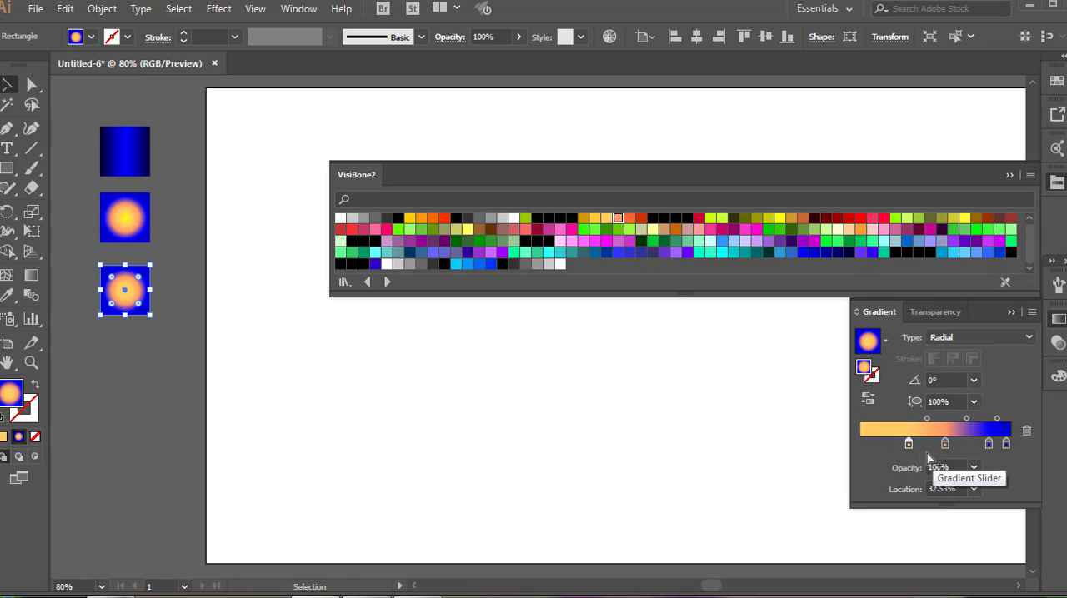
left_click(1026, 430)
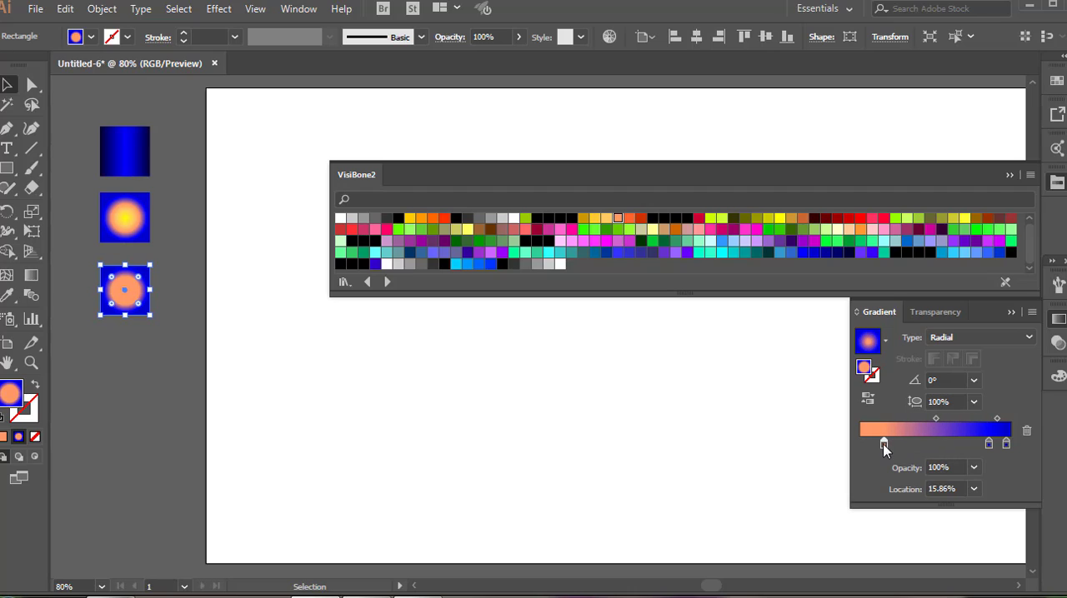
left_click_drag(884, 445, 881, 445)
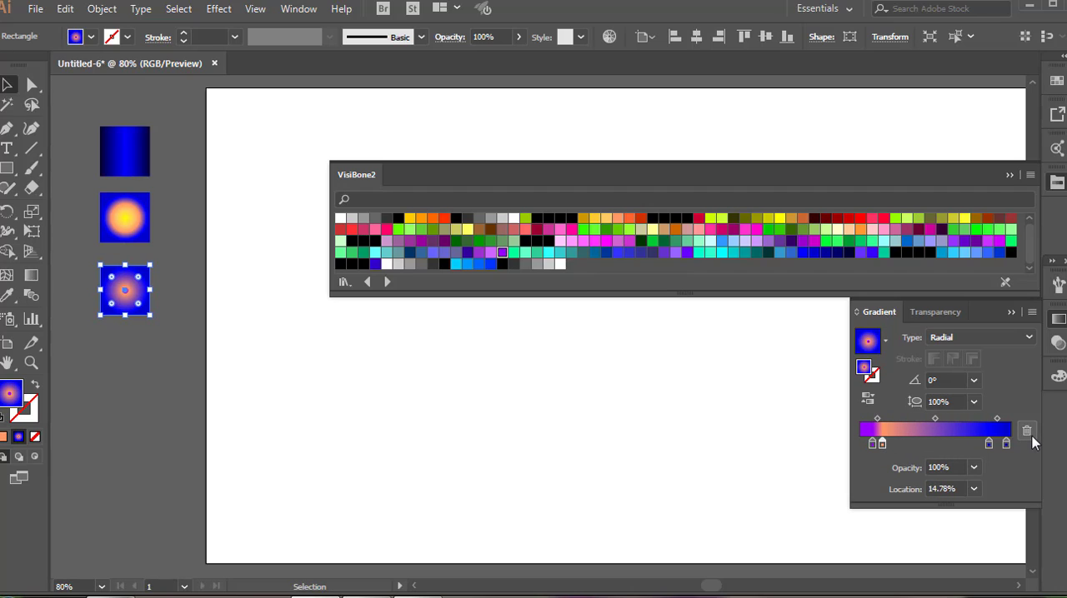
left_click(1026, 430)
left_click(957, 444)
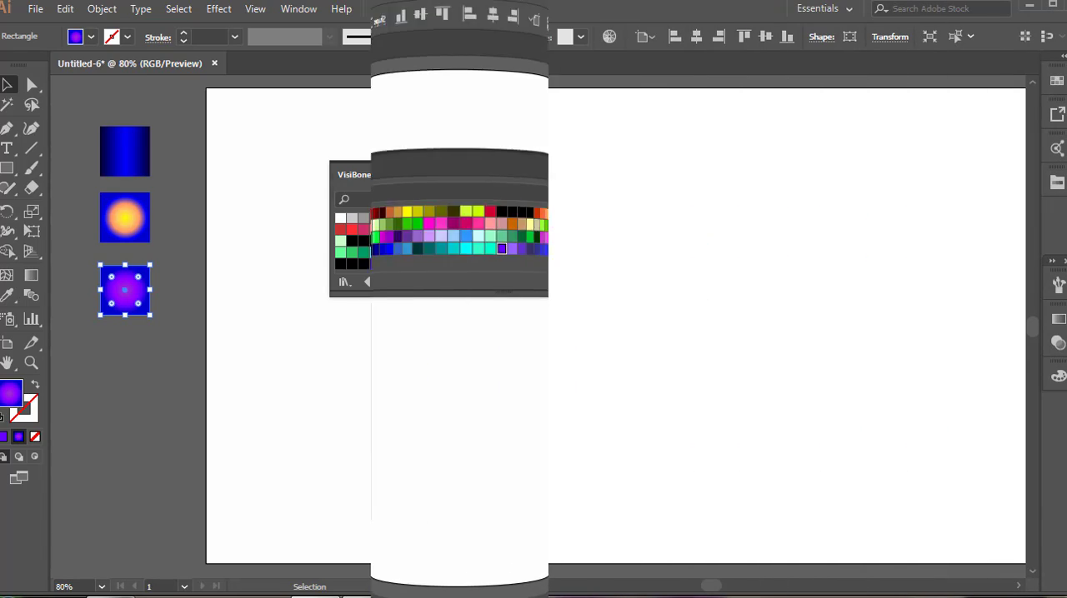
Draw a circle below the three squares and fill it with the white-to-black linear gradient.
left_click_drag(100, 336, 150, 385)
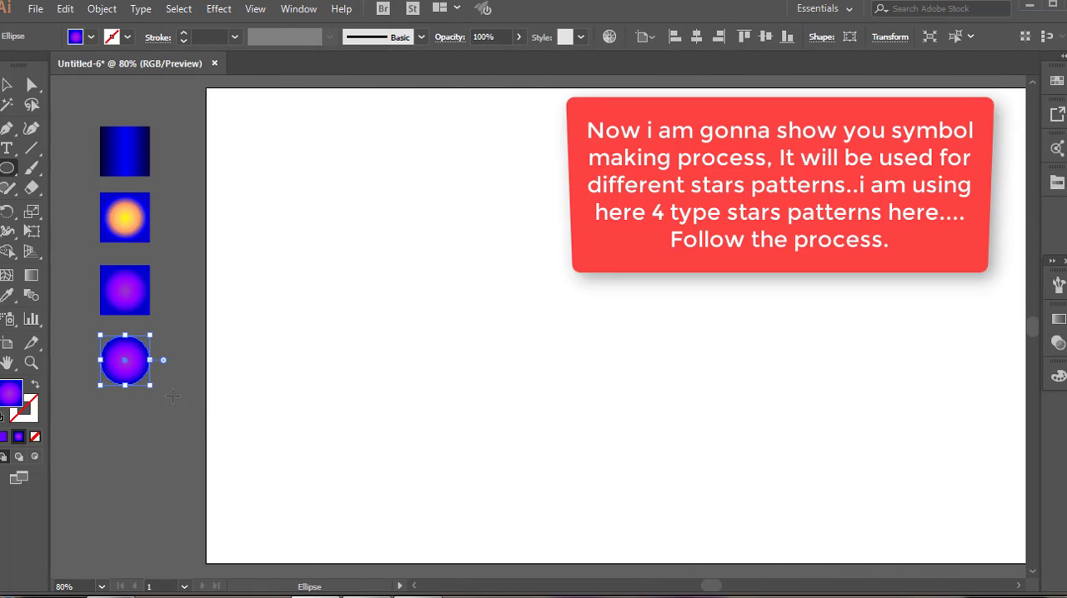
left_click(1050, 320)
left_click(885, 341)
left_click(831, 365)
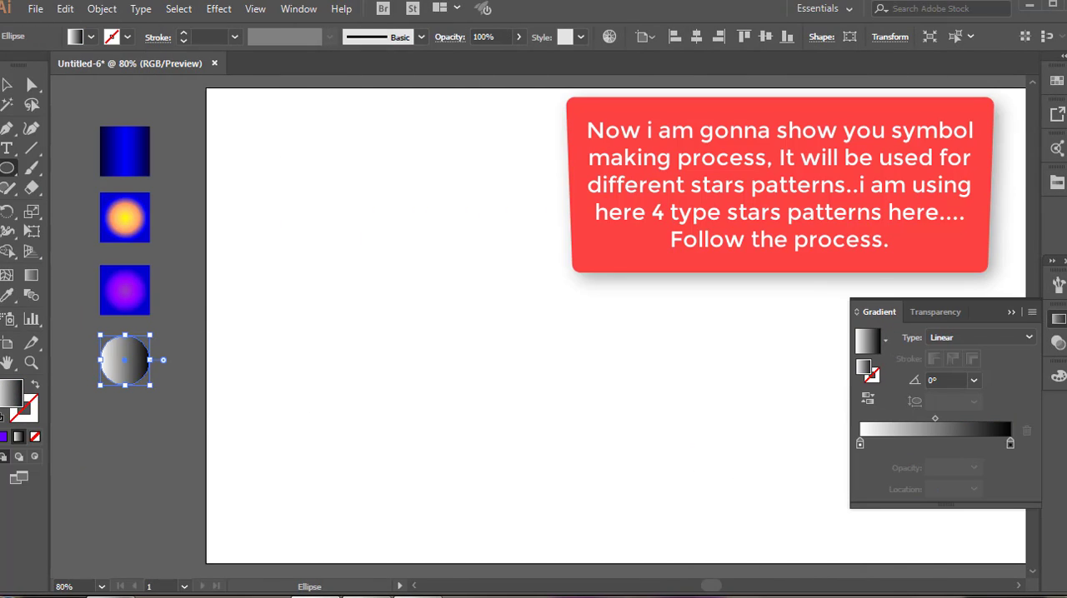
Make the circle's gradient radial and set its black end stop at 100% to 0% opacity.
left_click(979, 340)
left_click(971, 366)
left_click(990, 444)
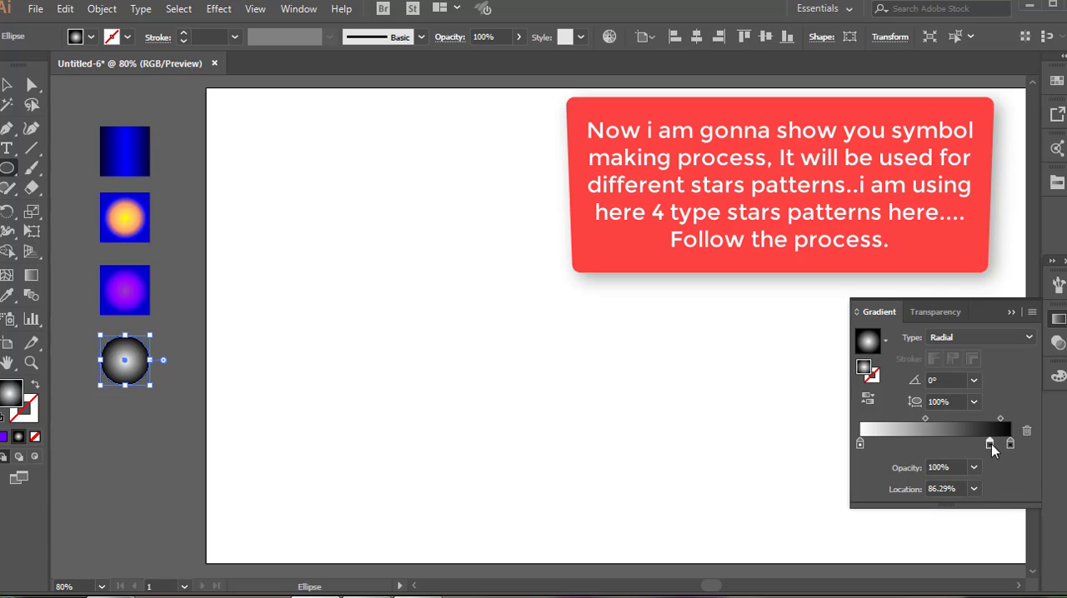
left_click(974, 468)
left_click(1000, 269)
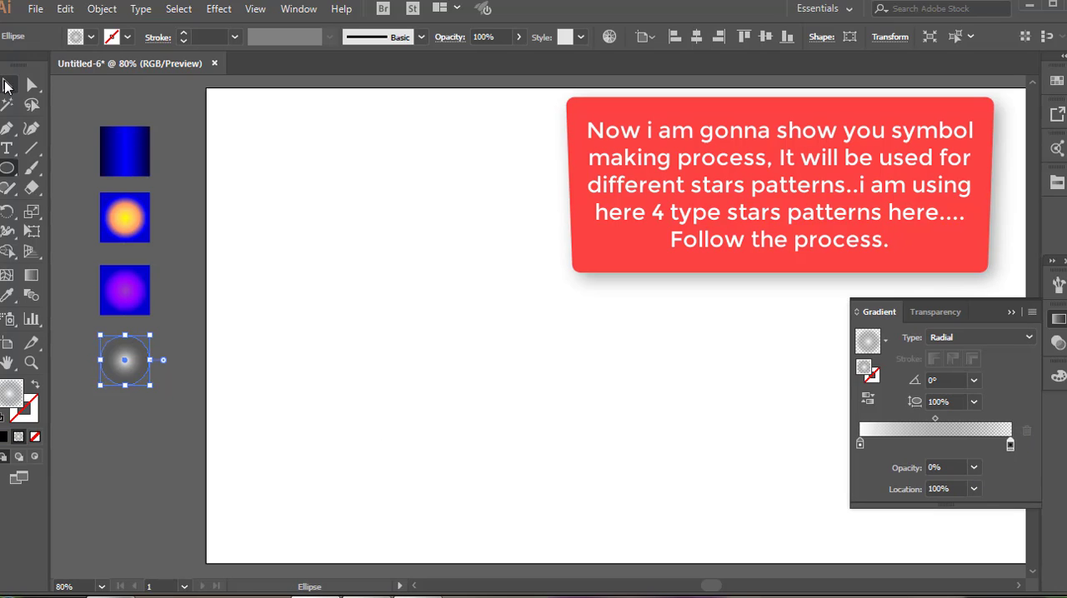
Shrink the glowing circle and duplicate it into a vertical column of four circles.
left_click_drag(151, 334, 118, 395)
left_click(65, 9)
left_click(84, 88)
left_click(65, 9)
left_click(115, 124)
left_click(65, 9)
left_click_drag(117, 447, 118, 500)
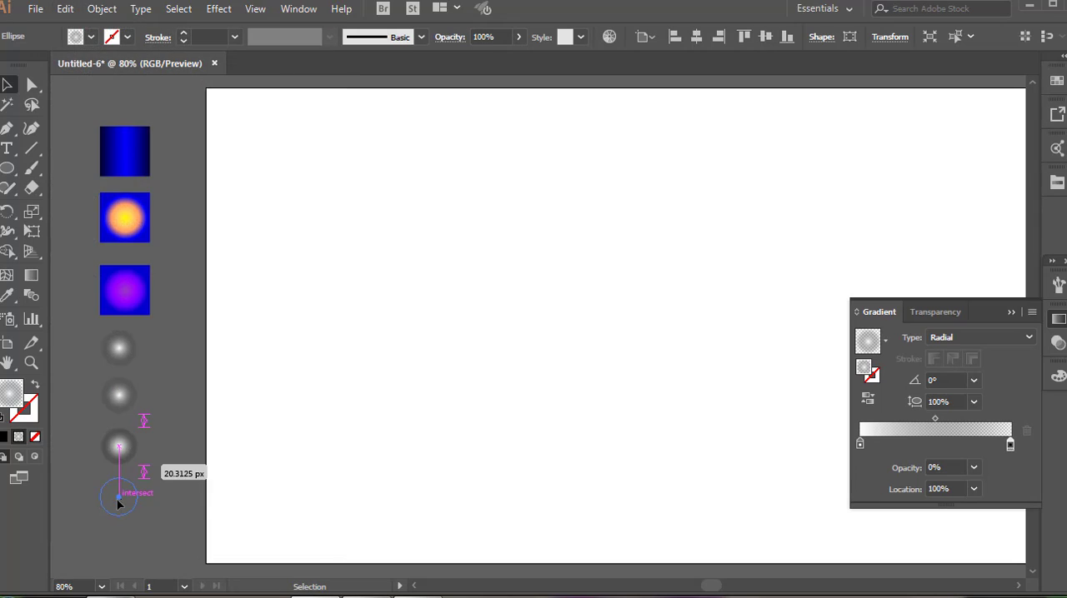
Set the top glowing circle's blending mode to Color Dodge and open the blending mode choices for the second circle.
left_click(118, 348)
left_click(935, 312)
left_click(891, 337)
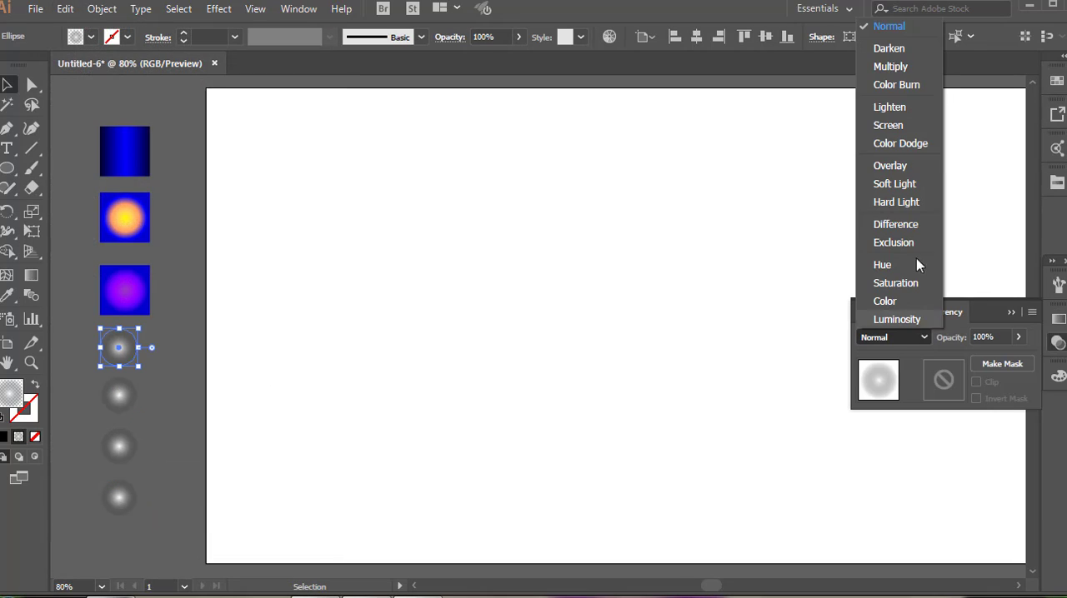
left_click(898, 144)
left_click(119, 395)
left_click(918, 336)
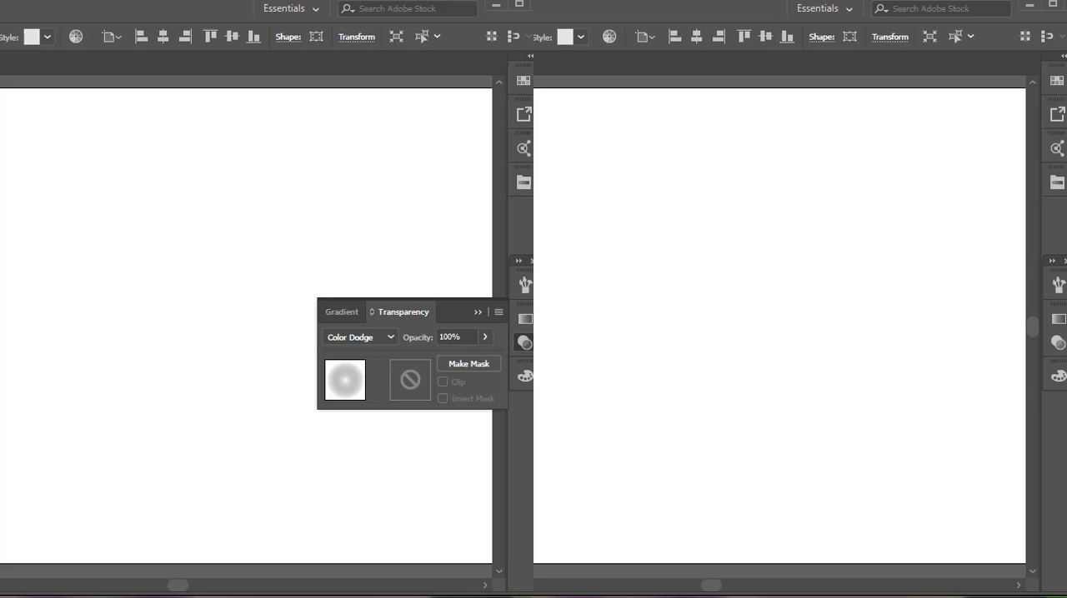
Apply Pucker & Bloat at -122% to the second circle to make a four-pointed star.
left_click(218, 8)
mouse_move(282, 146)
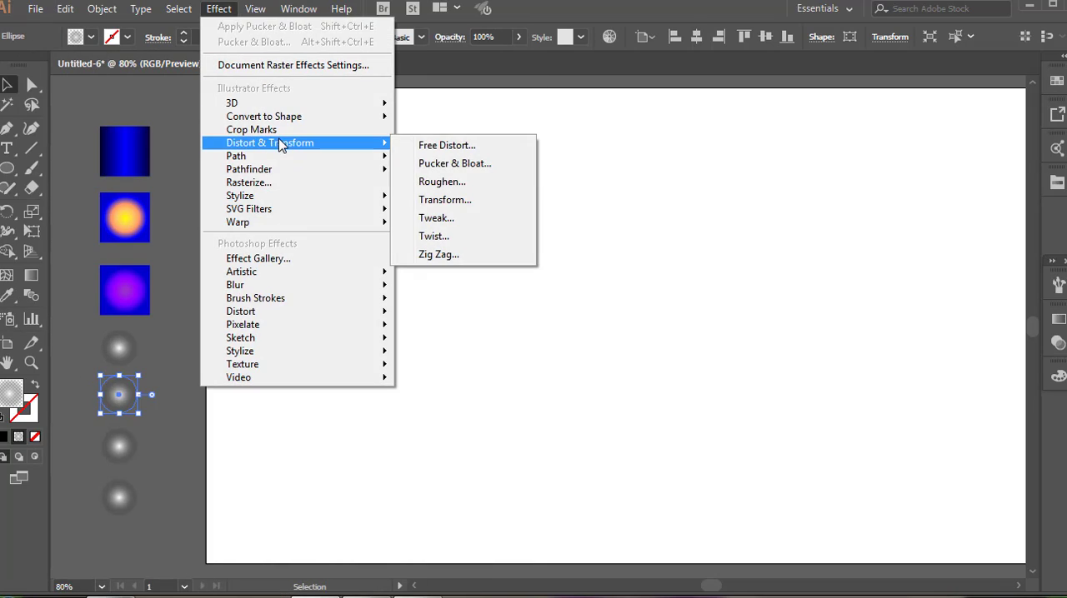
left_click(454, 164)
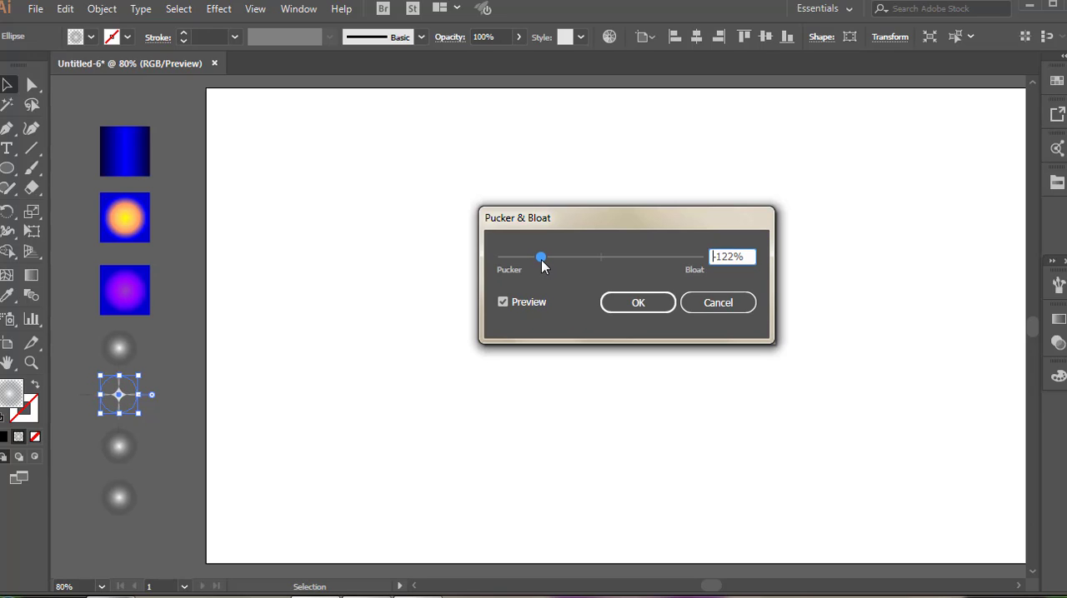
left_click(637, 303)
Apply Pucker & Bloat at 100% to the third circle to form a four-petal shape.
left_click(120, 446)
left_click(218, 8)
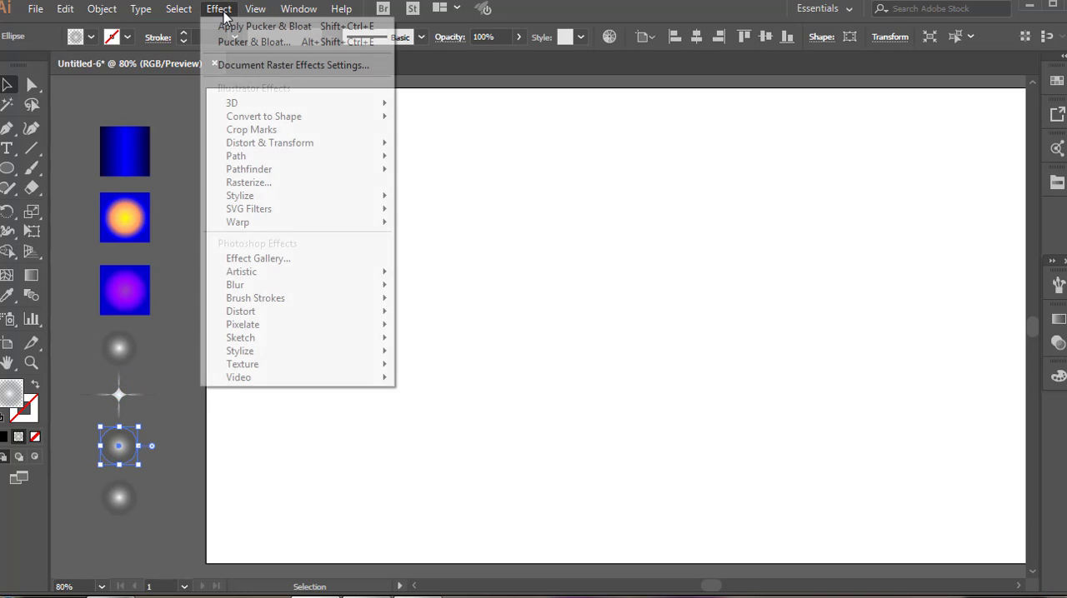
mouse_move(269, 146)
left_click(450, 170)
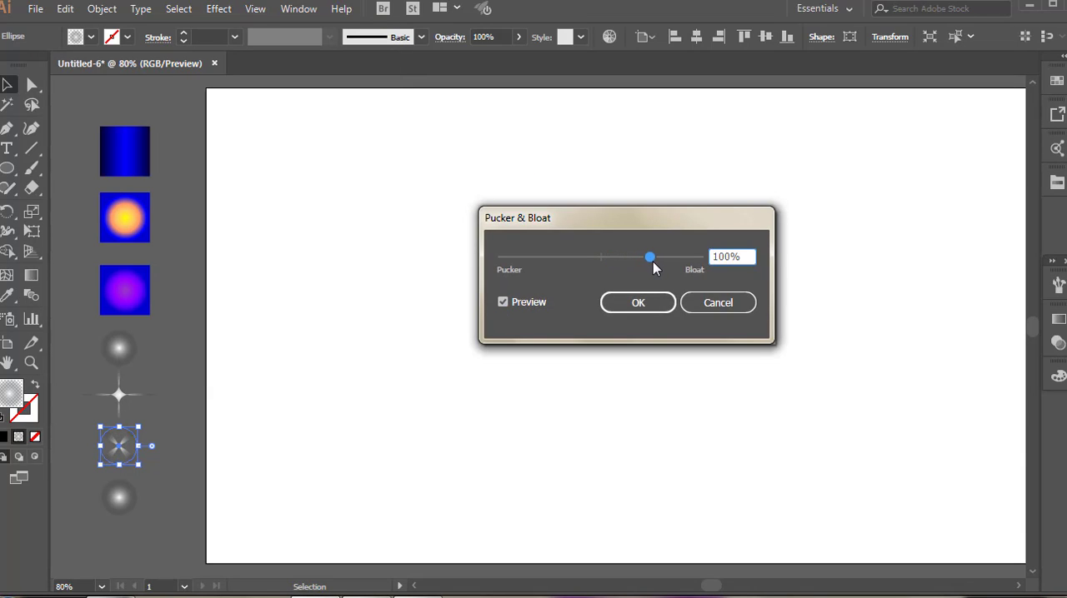
left_click(635, 305)
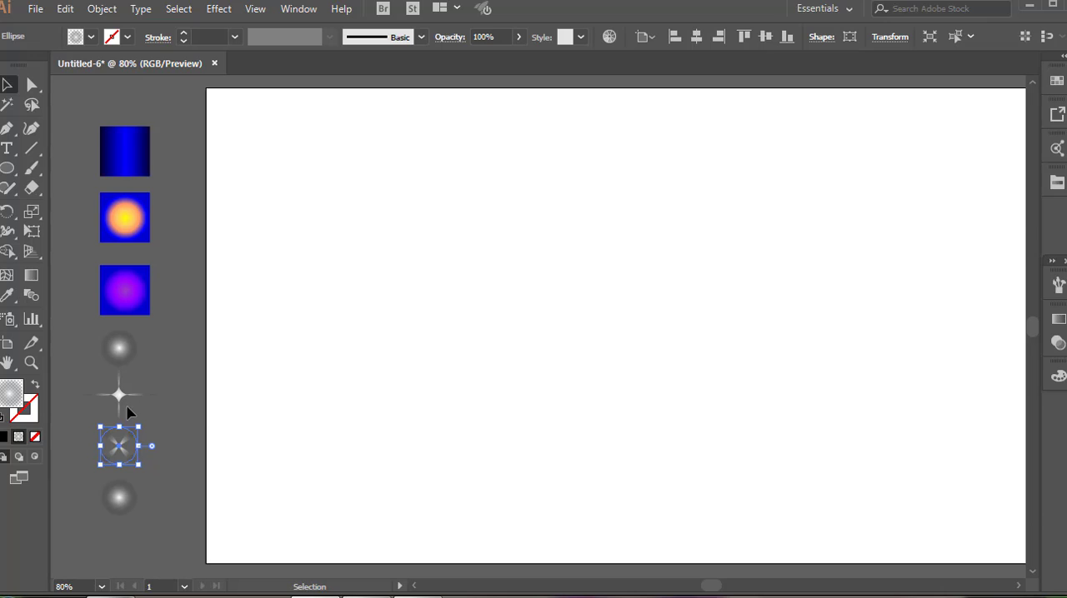
Paste a copy of the four-petal shape in front of itself and rotate it to 315° for an eight-ray star.
left_click(65, 8)
left_click(65, 8)
left_click(66, 8)
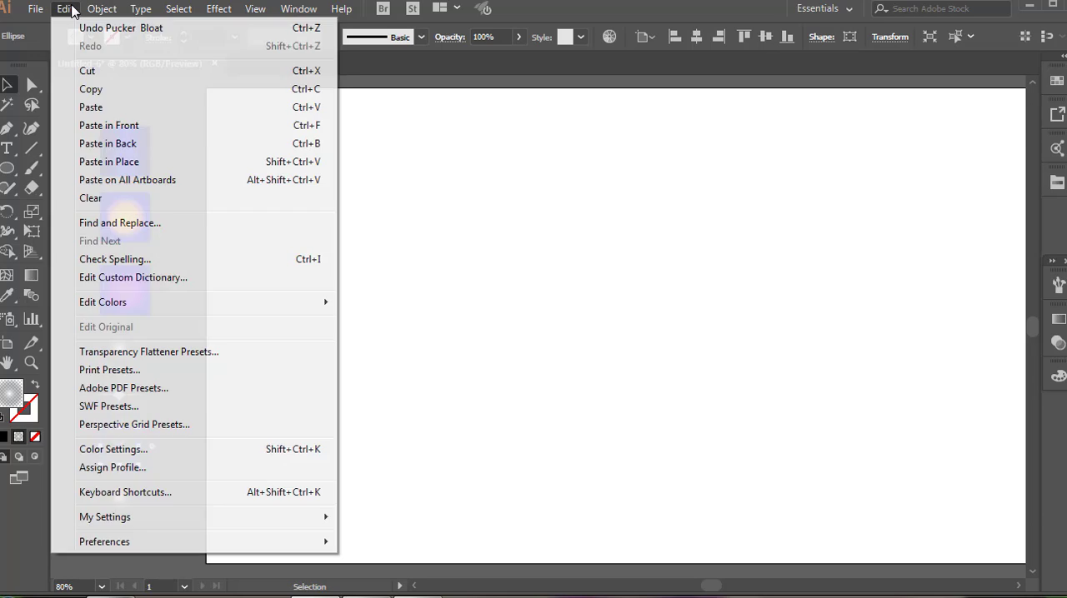
left_click(114, 126)
left_click_drag(147, 424, 154, 447)
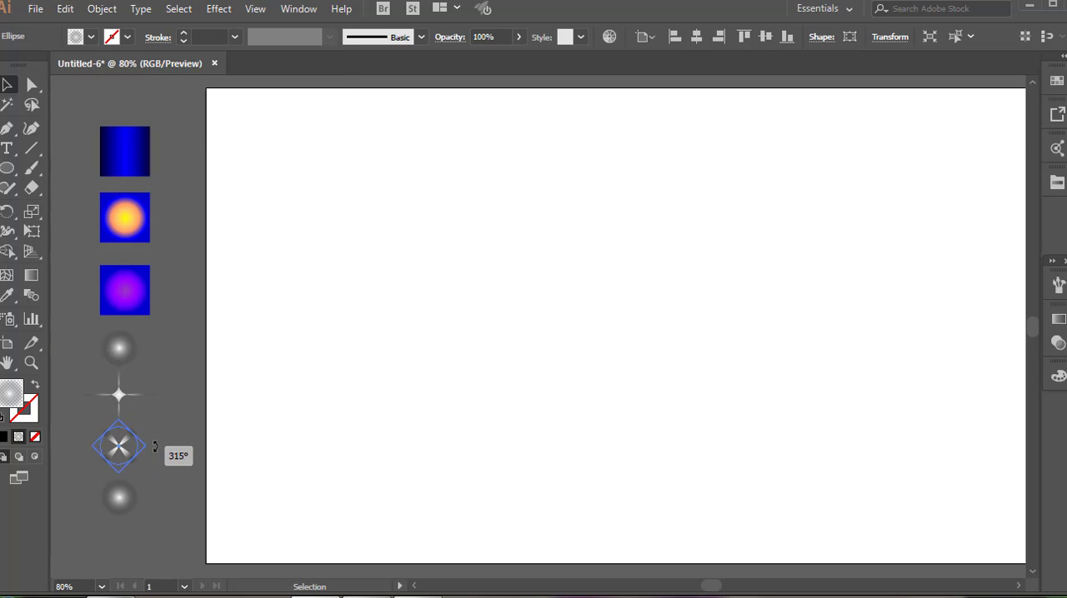
left_click(166, 420)
Group the two overlapping petal shapes of the third star.
left_click_drag(86, 420, 144, 467)
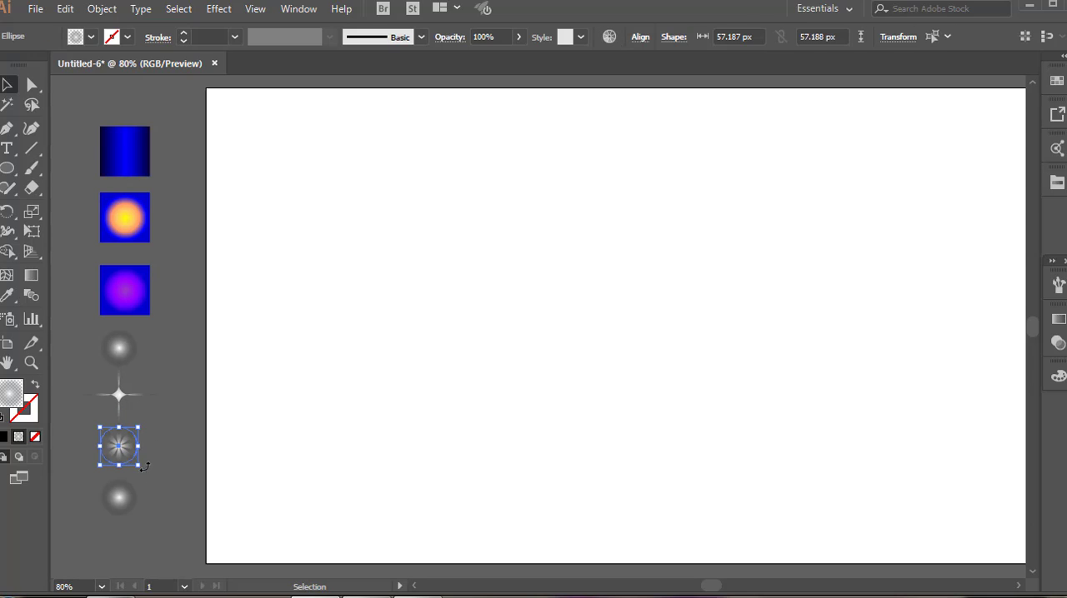
right_click(120, 451)
left_click(156, 225)
left_click(179, 396)
Apply Roughen to the bottom circle with a 60% relative size, corner points and adjusted detail to make a spiky starburst.
left_click(118, 503)
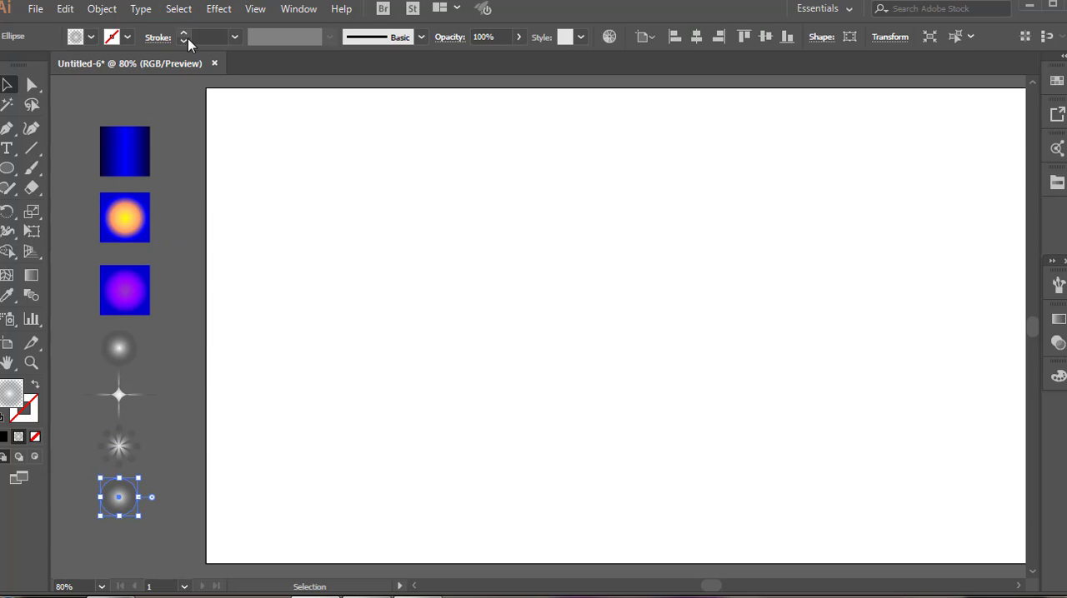
left_click(218, 8)
mouse_move(333, 143)
left_click(430, 187)
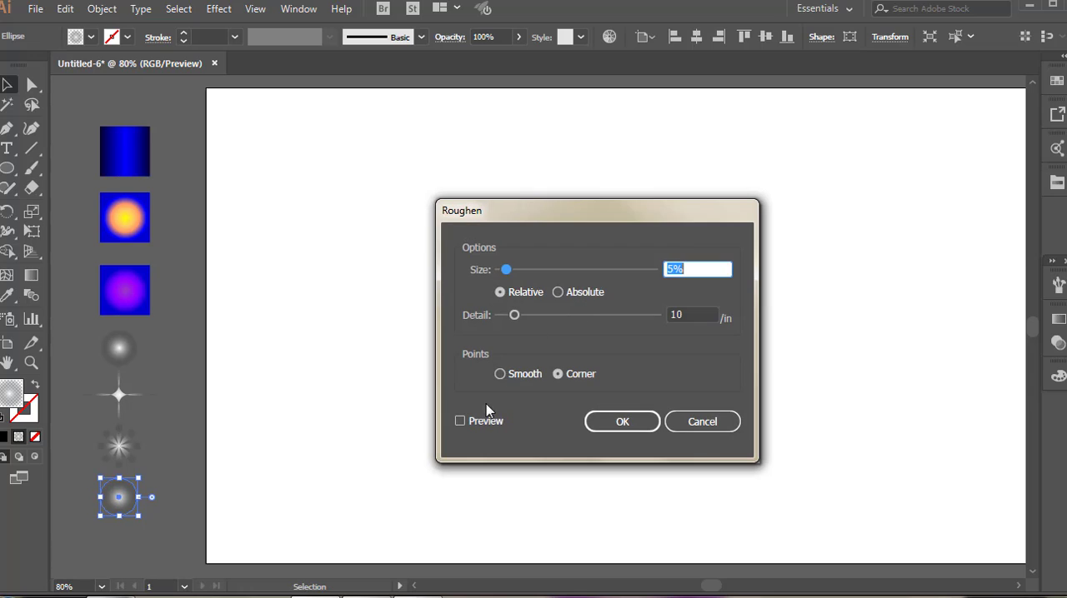
left_click_drag(506, 269, 540, 271)
left_click(515, 315)
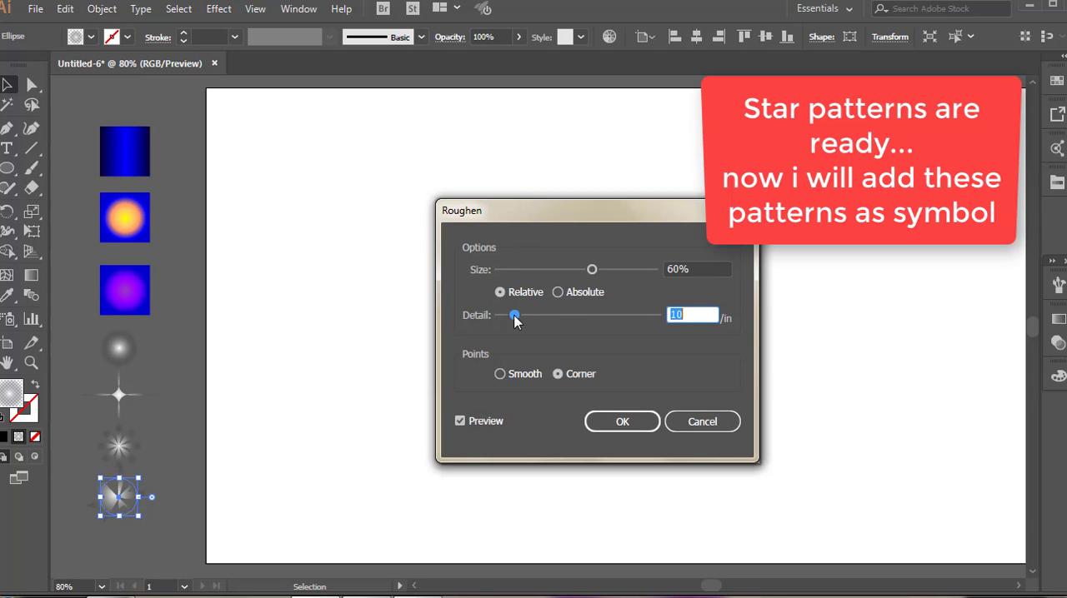
left_click(619, 421)
left_click(629, 428)
Add the four star shapes to the Symbols panel as dynamic Movie Clip symbols, keeping the default names.
key("shift+ctrl+F11")
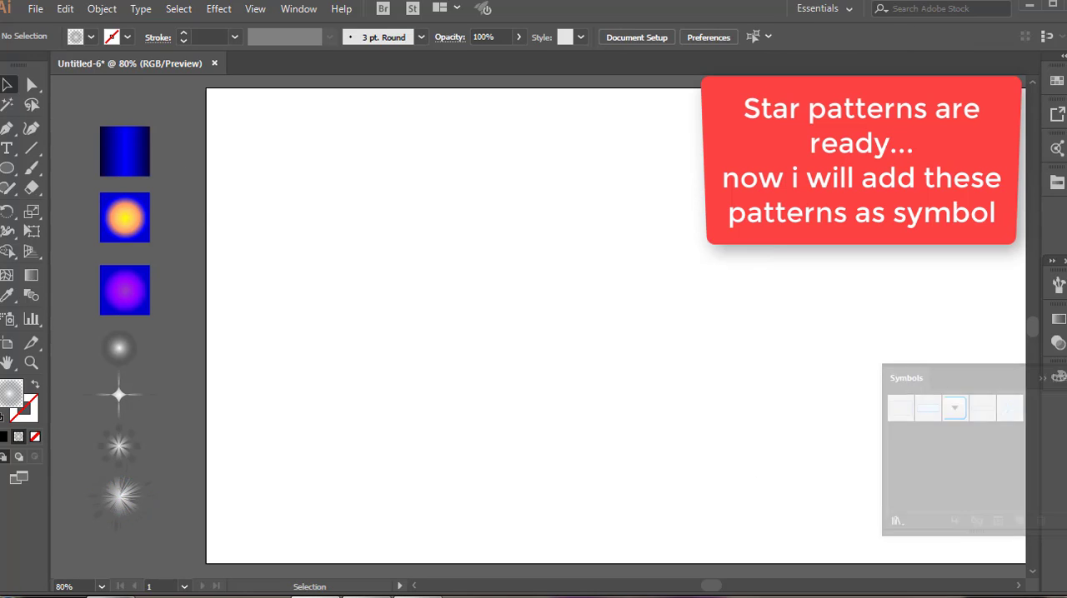
left_click_drag(116, 353, 925, 441)
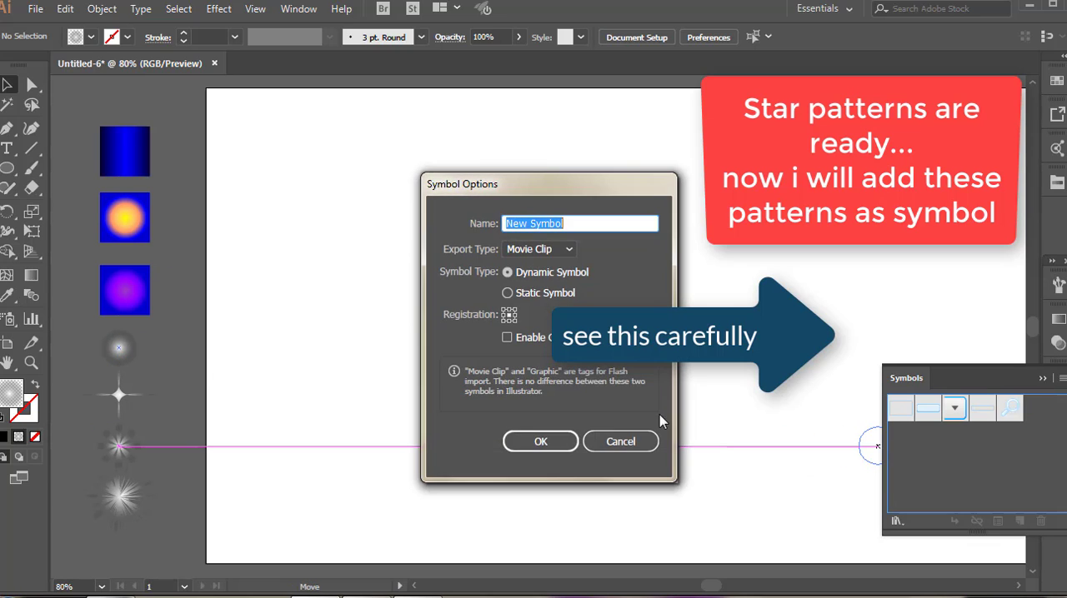
left_click(546, 442)
left_click_drag(120, 400, 925, 430)
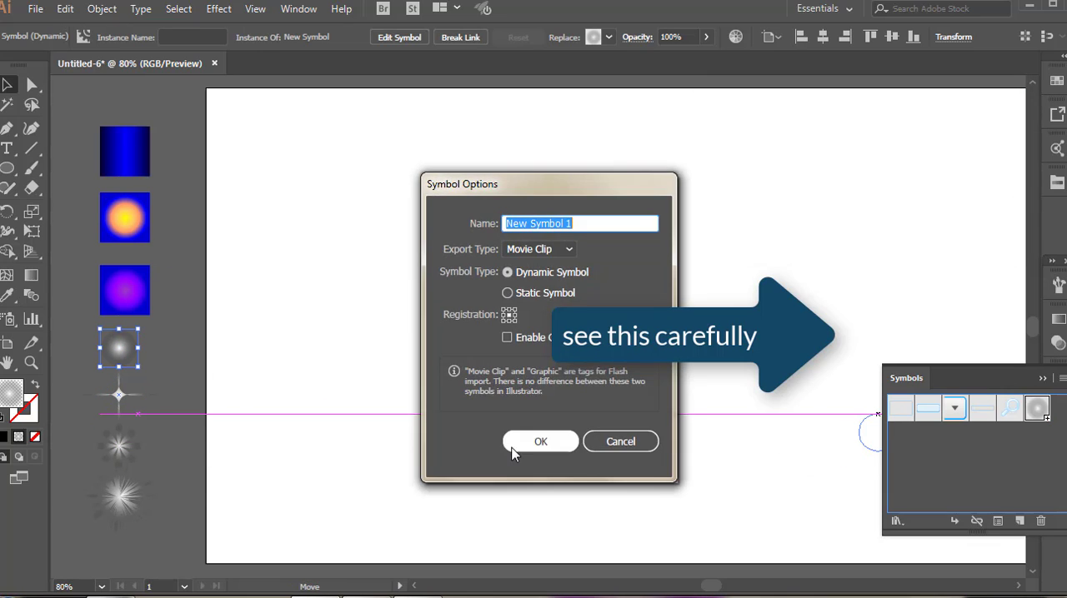
left_click(528, 449)
left_click_drag(121, 454, 908, 458)
left_click(542, 441)
left_click_drag(119, 446, 916, 437)
left_click(598, 444)
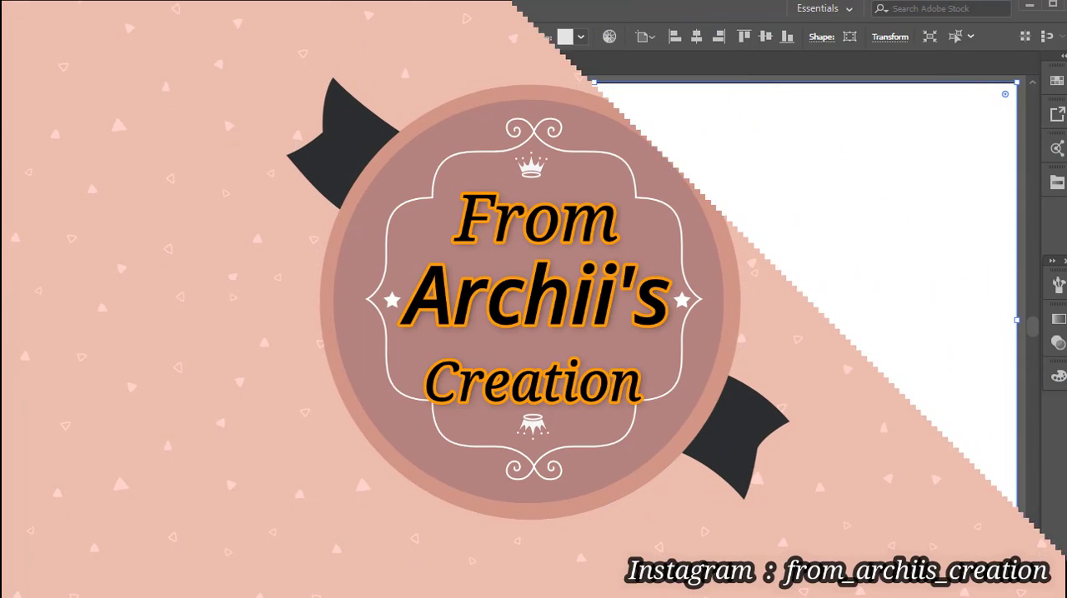
Cover the artboard with a rectangle filled with the blue linear gradient and redirect the gradient to run vertically.
key("m")
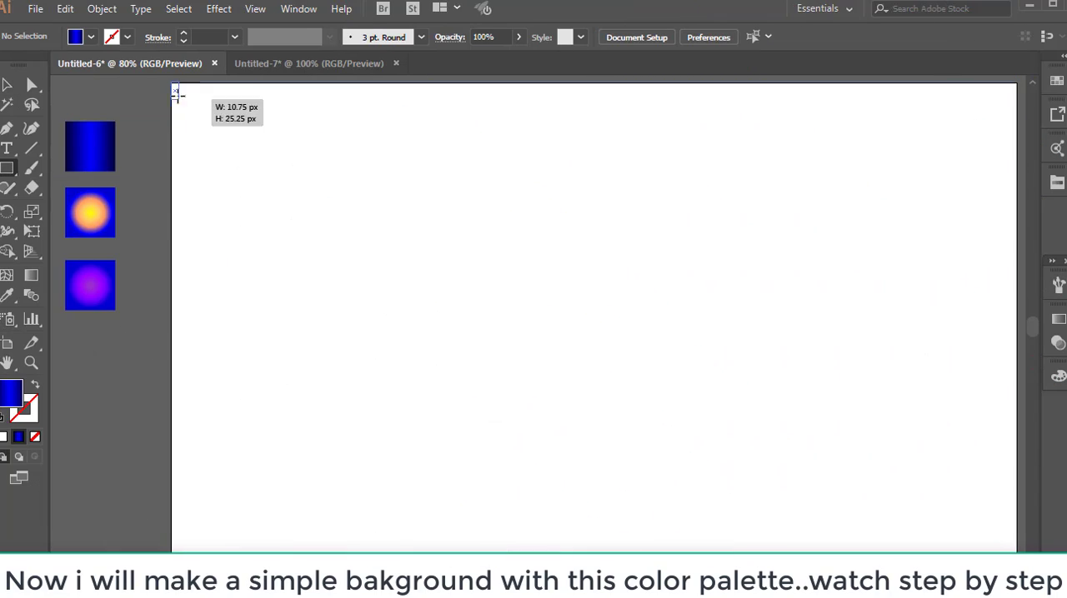
left_click_drag(172, 83, 1017, 554)
left_click(31, 276)
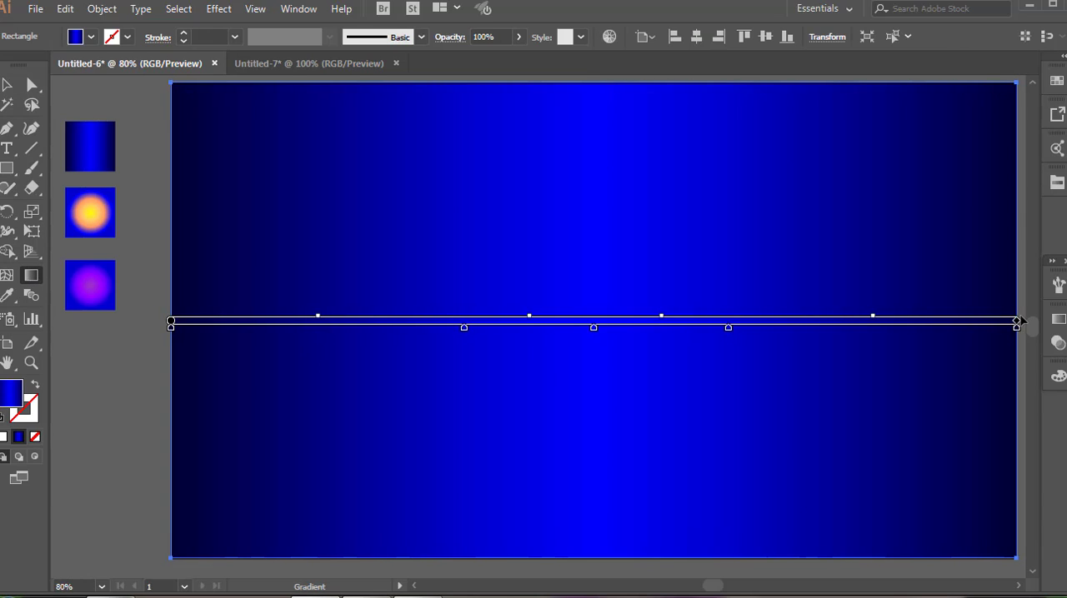
left_click_drag(1018, 321, 1010, 327)
left_click_drag(593, 324, 595, 327)
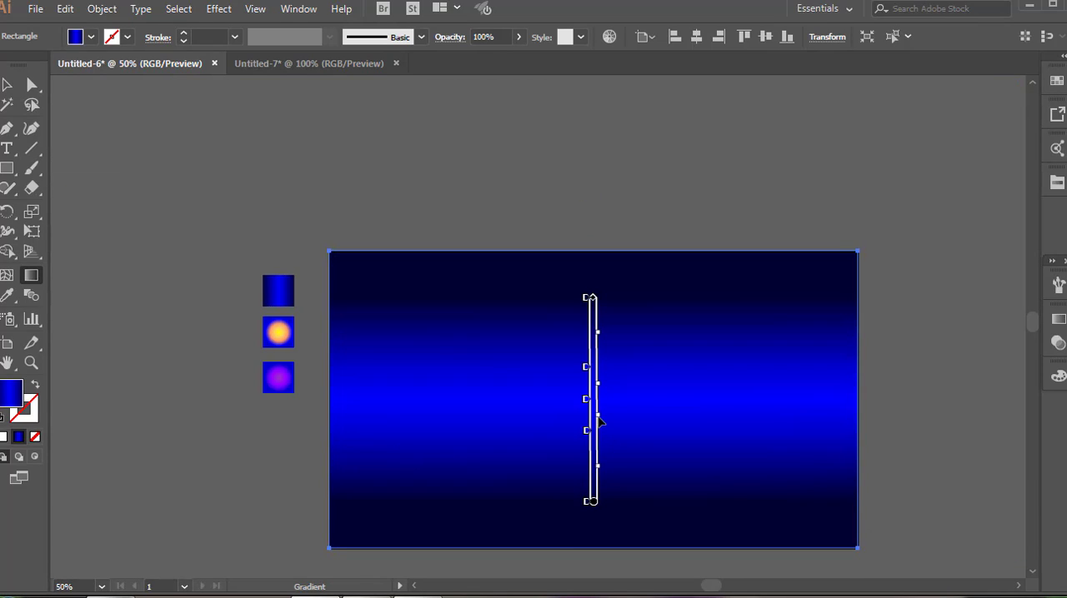
key("v")
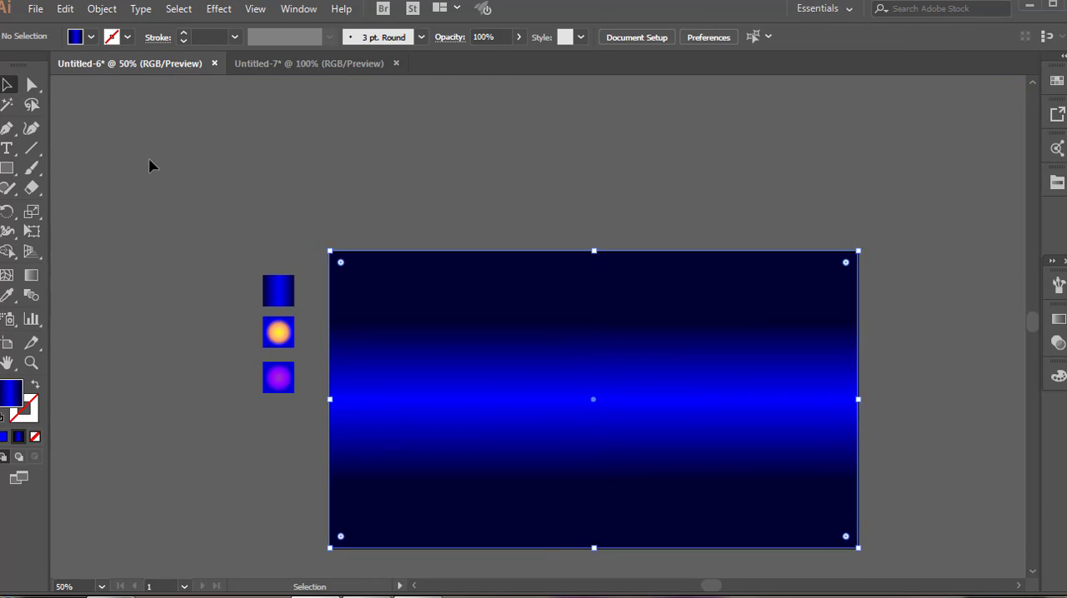
Show the layers, draw a circle with the yellow-orange radial gradient on Layer 1, and centre it vertically on the artboard.
key("F7")
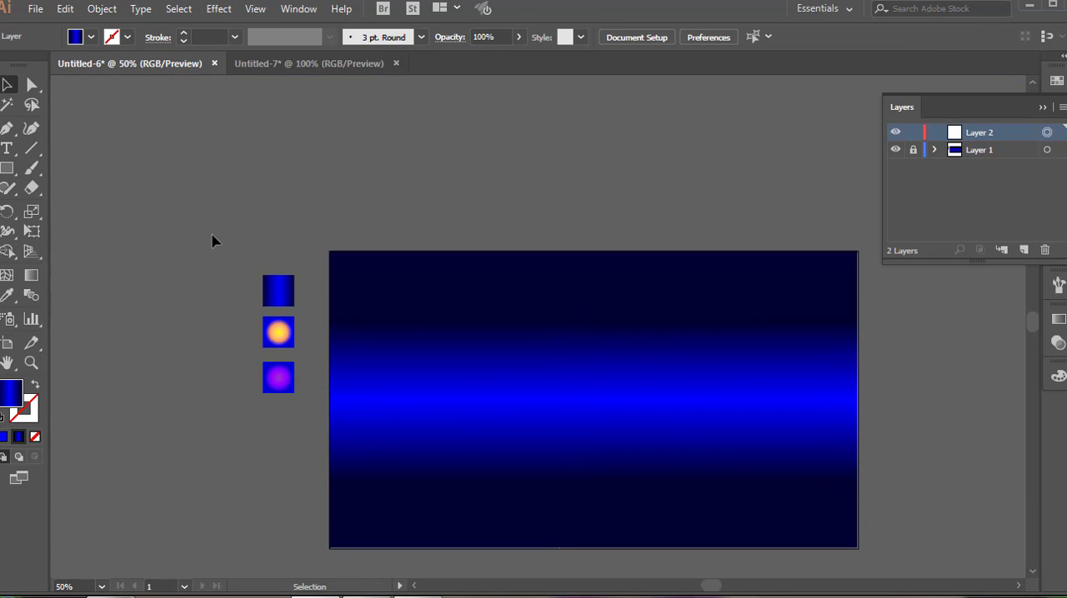
left_click(278, 333)
key("l")
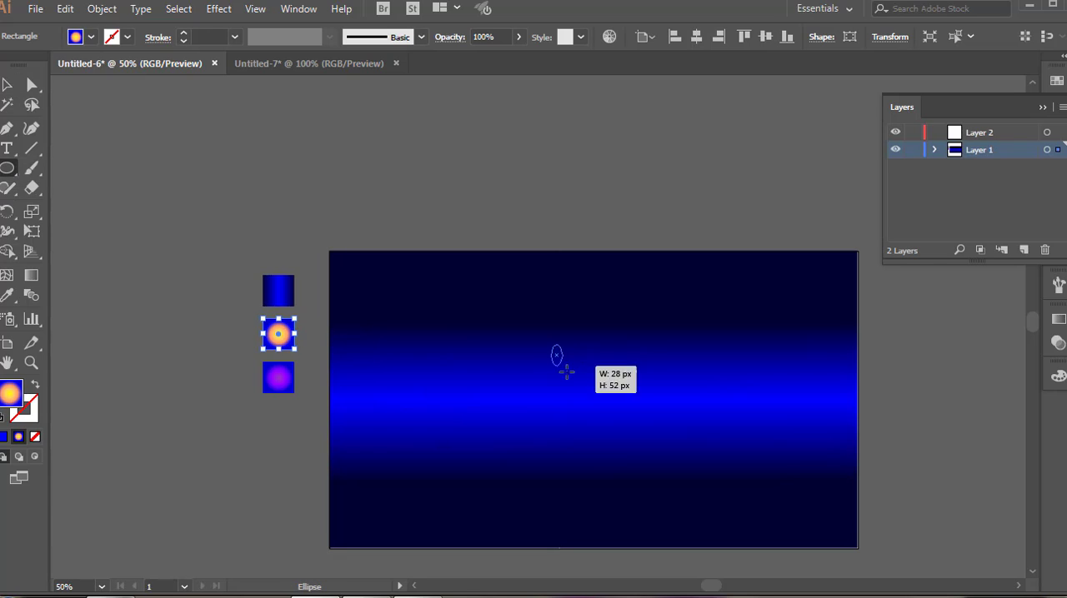
left_click_drag(566, 372, 635, 428)
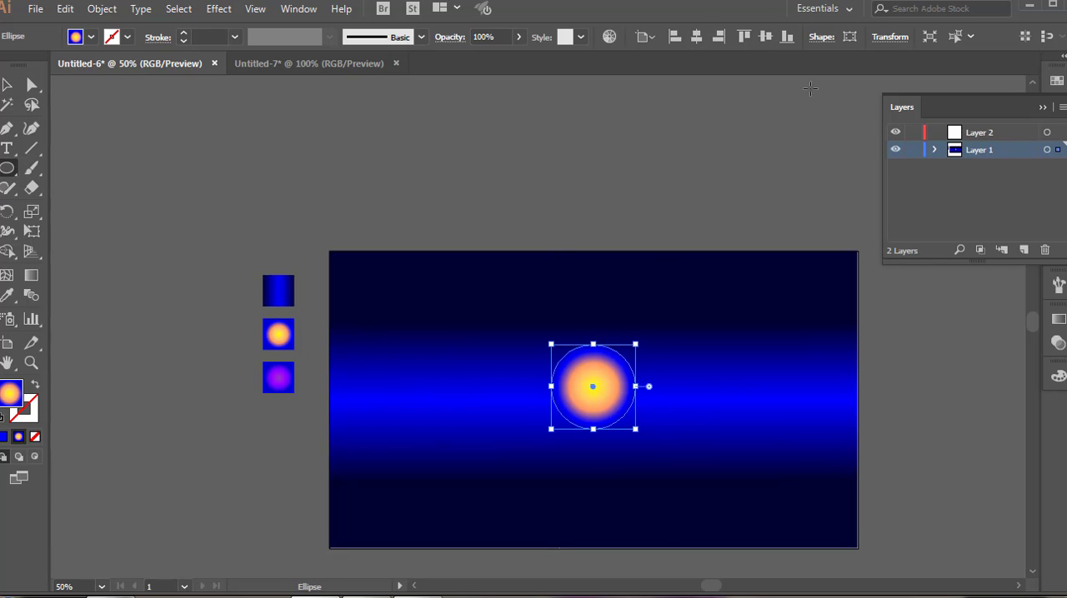
left_click(765, 36)
Add a new layer above Layer 1 and draw a larger purple radial-gradient circle on Layer 1, centred behind the yellow-orange circle.
left_click(1024, 250)
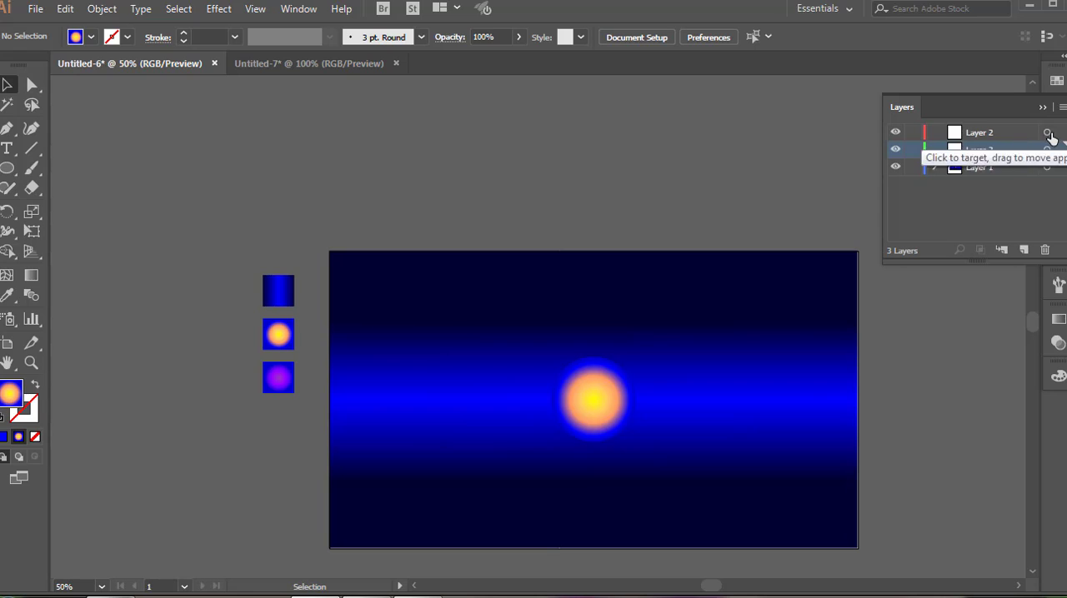
left_click(1047, 149)
left_click(287, 381)
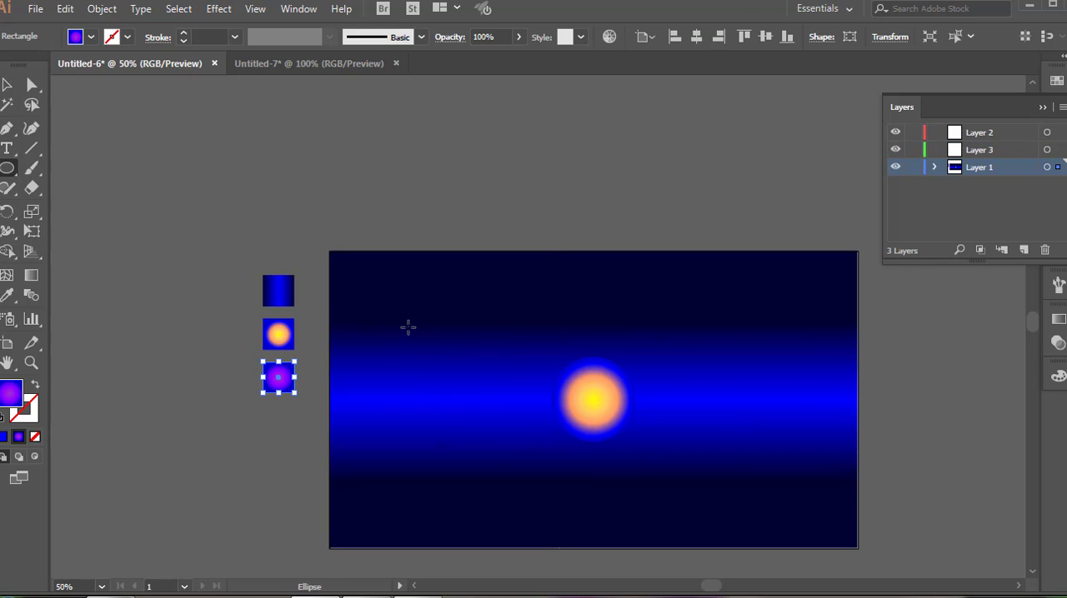
left_click_drag(409, 328, 519, 447)
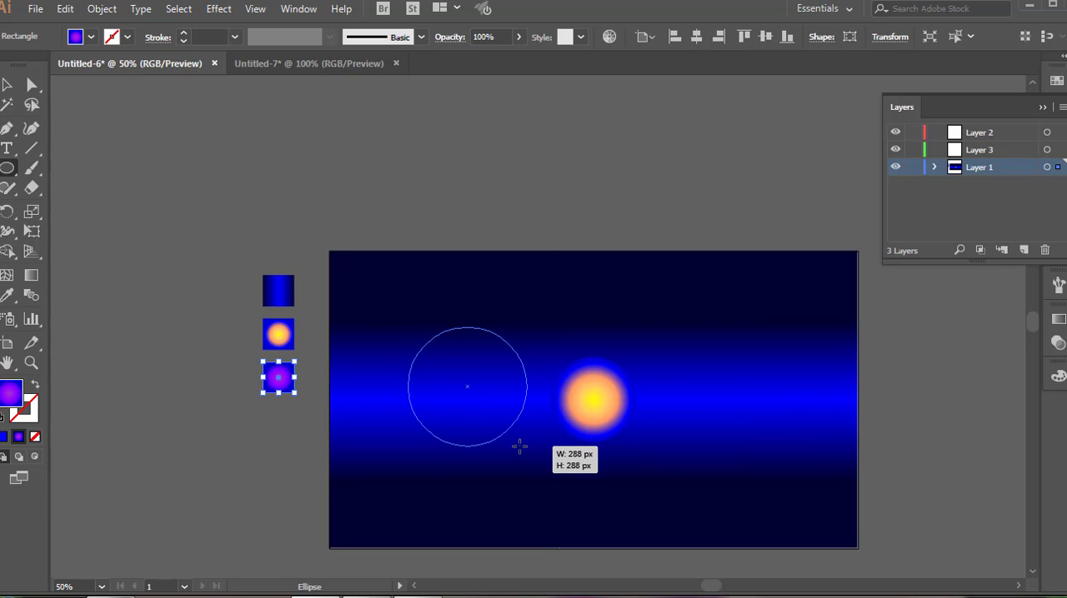
left_click_drag(519, 447, 519, 448)
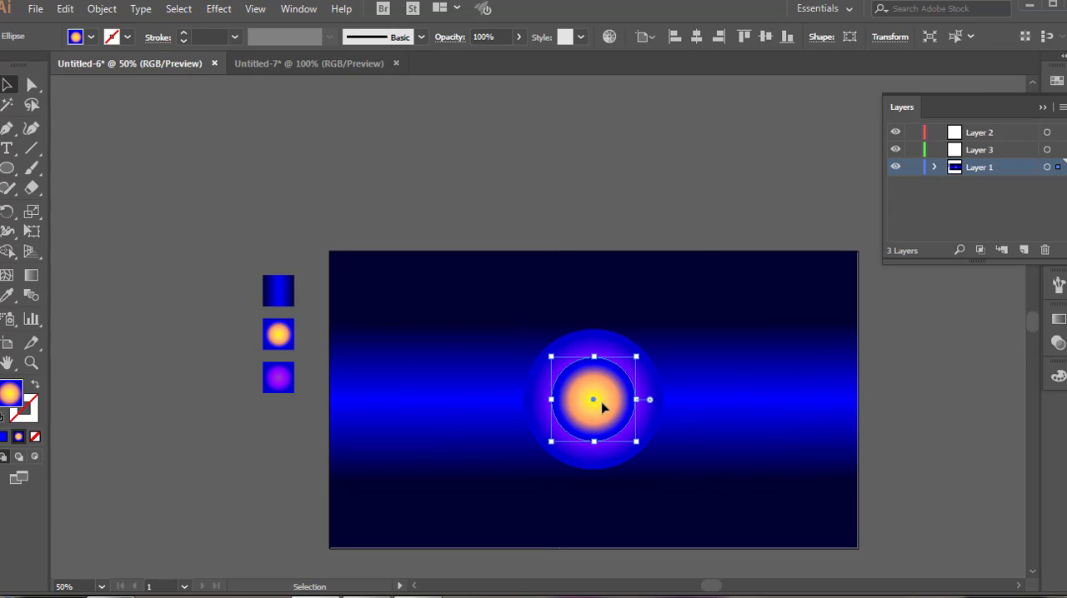
Recolour the outer end of the yellow-orange circle's radial gradient with purple from the VisiBone2 swatches.
key("ctrl+shift+a")
left_click(634, 403)
left_click(1058, 321)
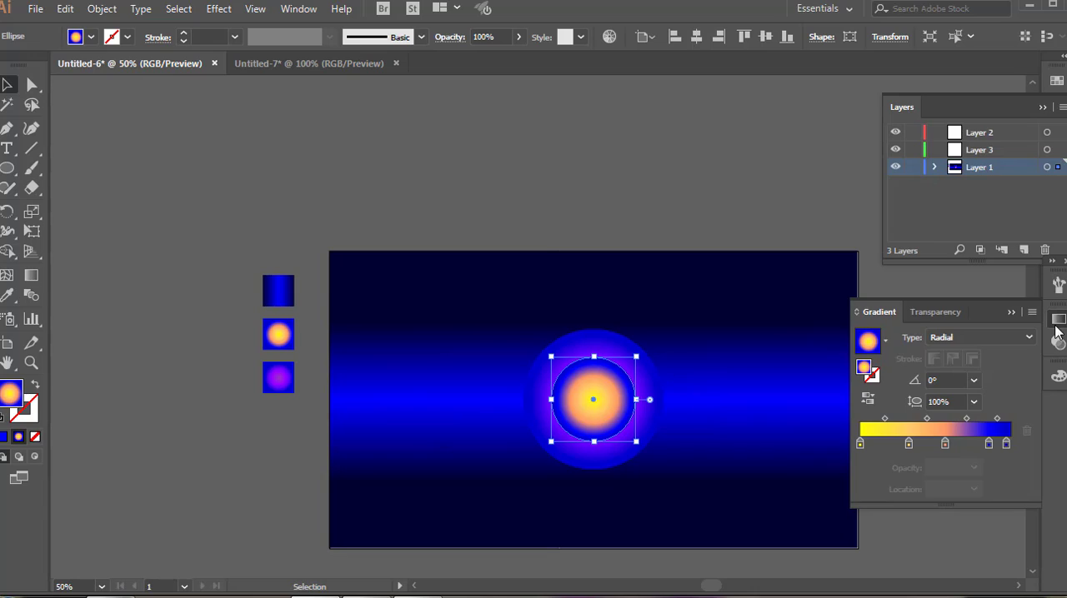
left_click(1057, 183)
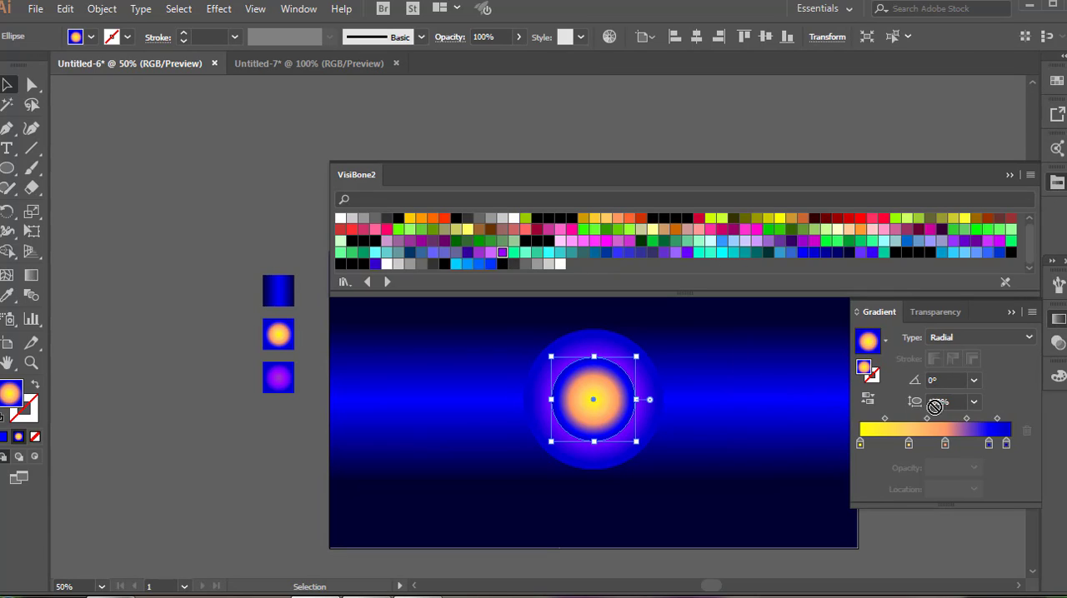
left_click_drag(934, 408, 975, 432)
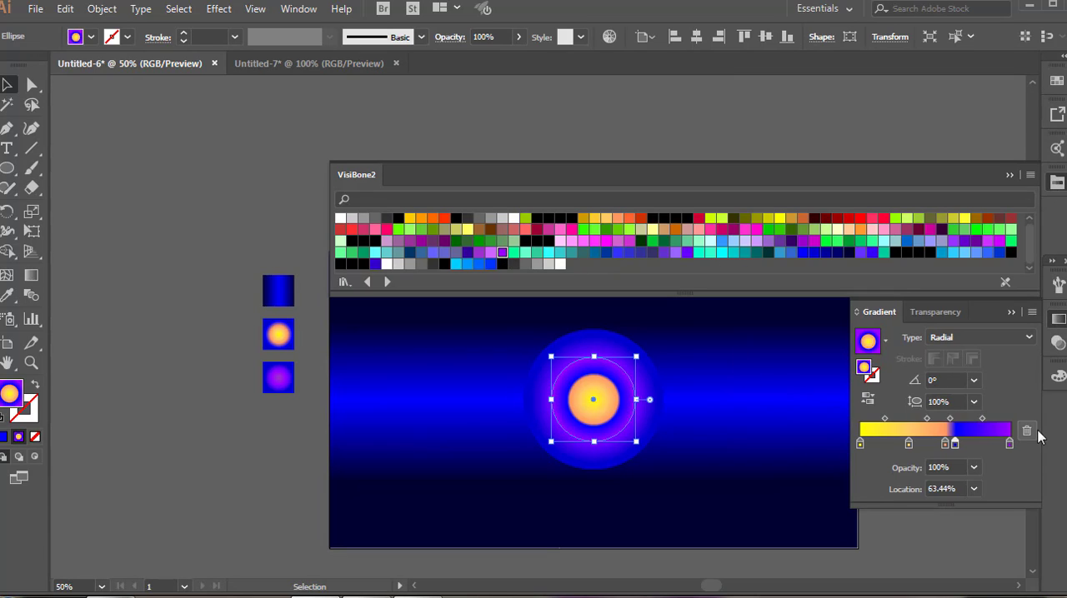
left_click(1032, 431)
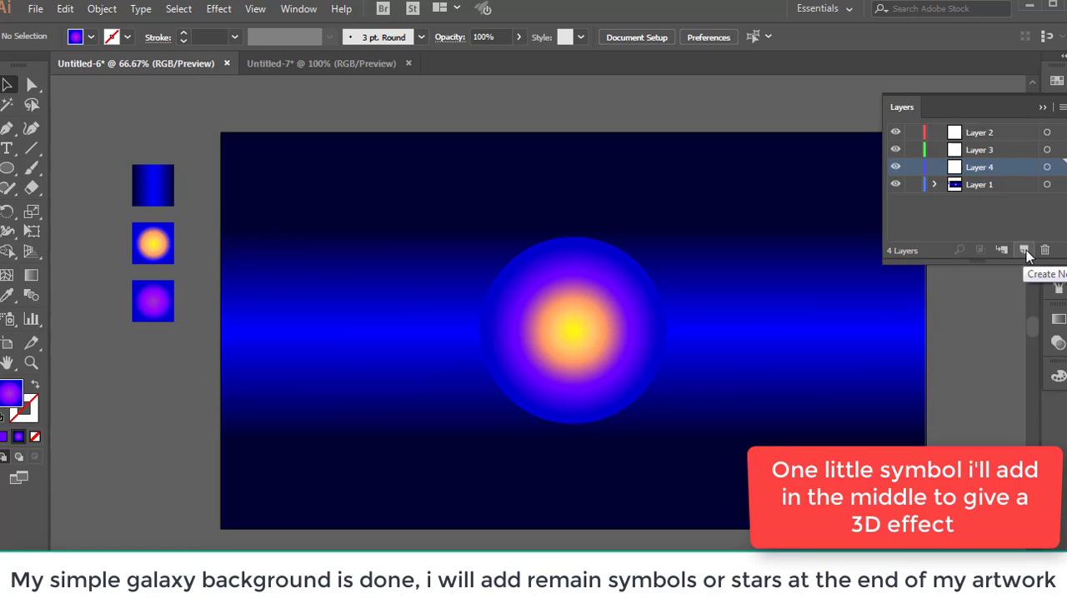
On new Layer 4, spray one starburst symbol on the glowing circle, enlarge it and centre it on the artboard.
left_click(1024, 250)
left_click(1046, 167)
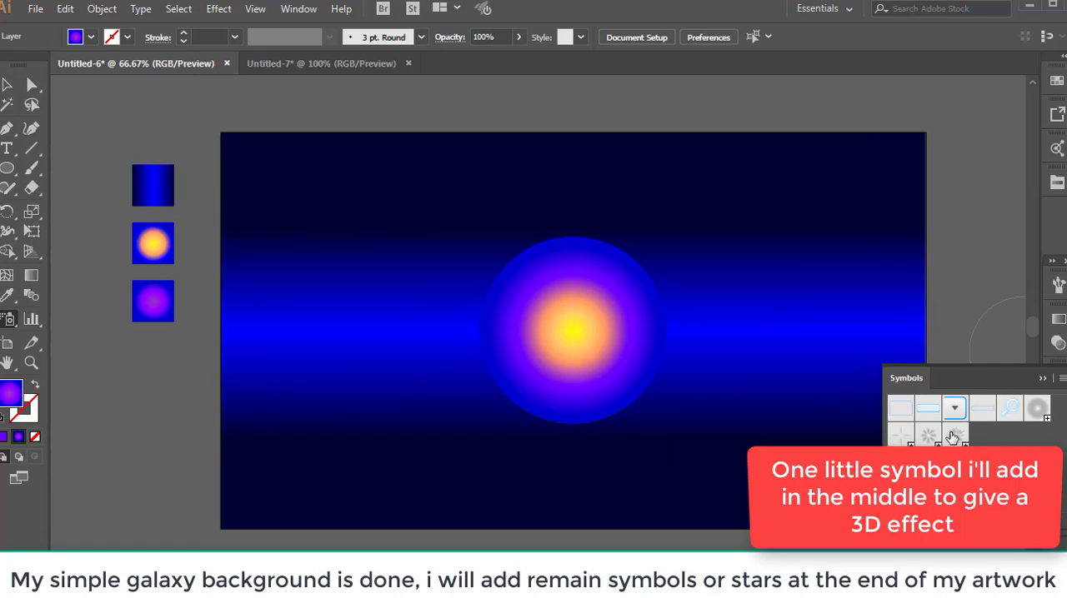
left_click(928, 435)
left_click(575, 335)
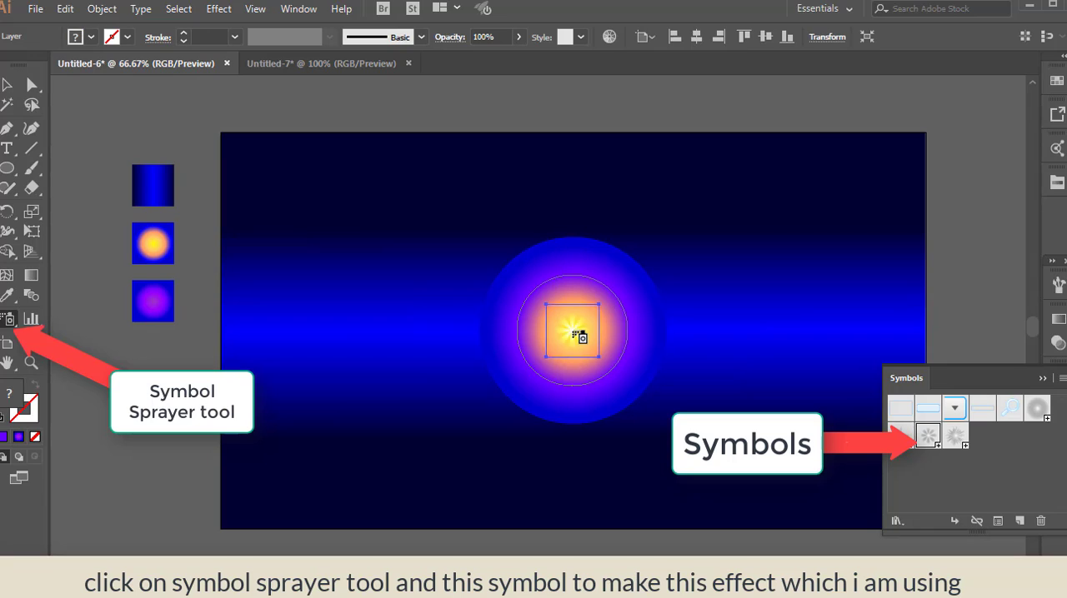
key("v")
left_click_drag(638, 395, 667, 424)
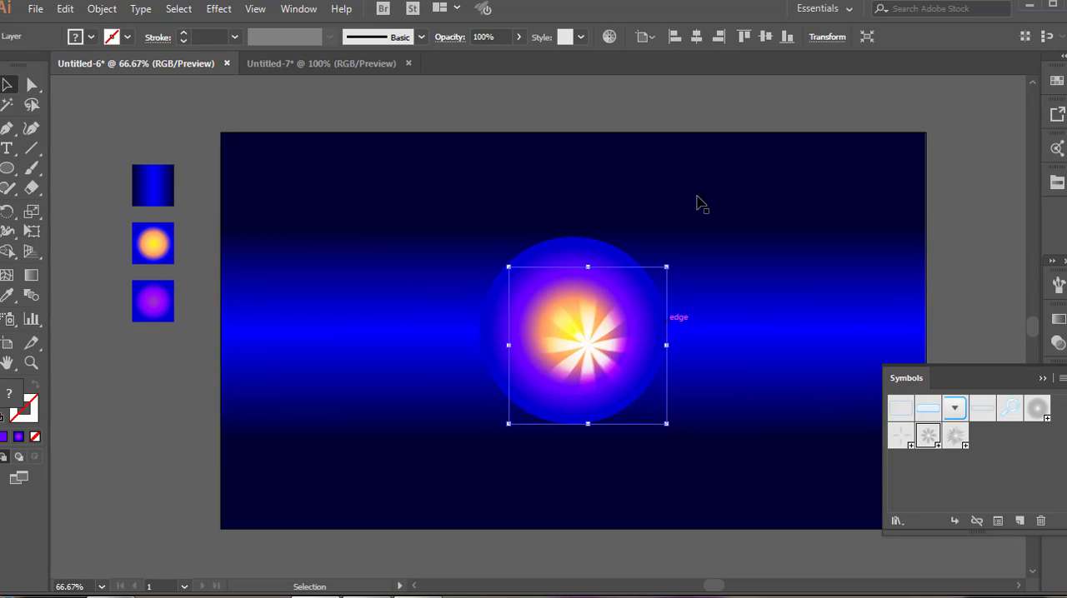
left_click(698, 37)
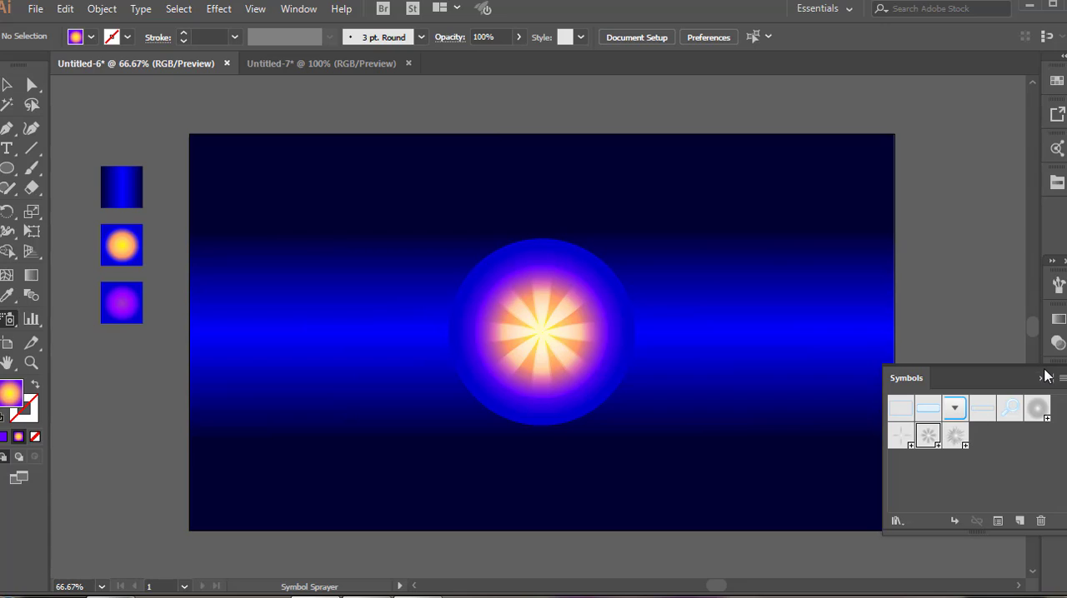
Spray another starburst symbol beside the glowing circle, enlarge it and place it over the circle's centre.
left_click(1045, 376)
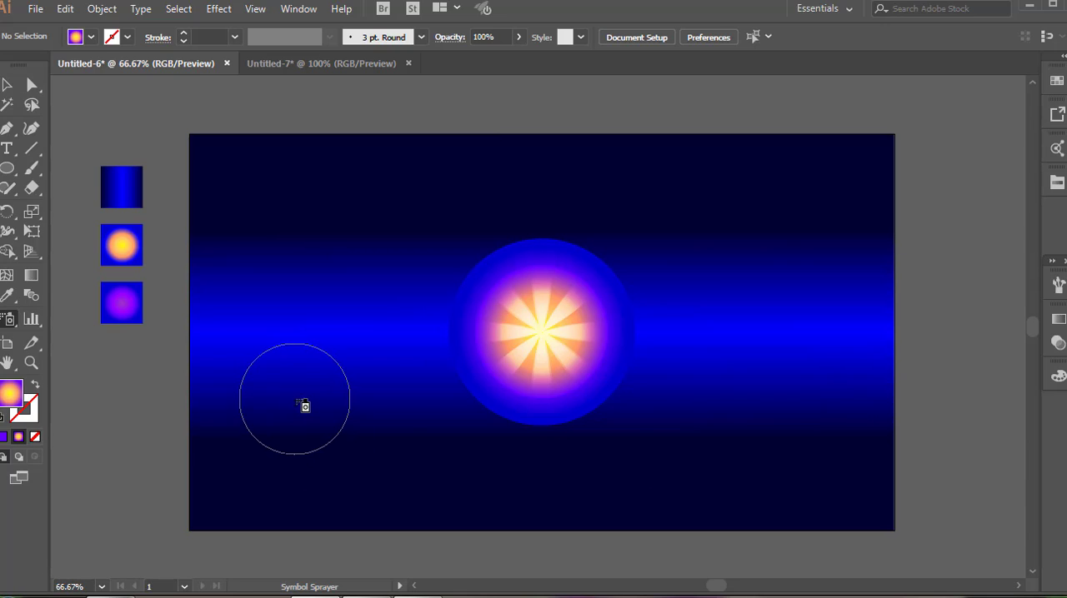
left_click(294, 400)
key("v")
mouse_move(321, 426)
left_mouse_down()
mouse_move(374, 481)
mouse_move(502, 574)
left_mouse_up()
scroll(492, 517, "up", 1)
left_click_drag(419, 447, 546, 260)
left_click_drag(698, 156, 749, 103)
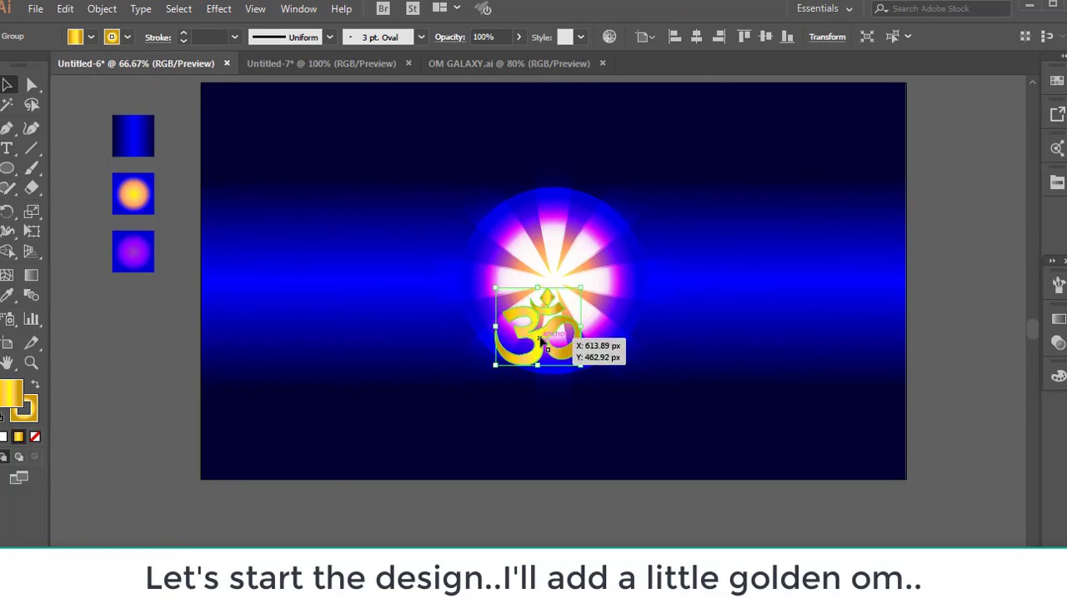
Position the golden Om at the centre of the starburst.
left_click_drag(510, 337, 557, 261)
left_click(905, 186)
left_click(1057, 181)
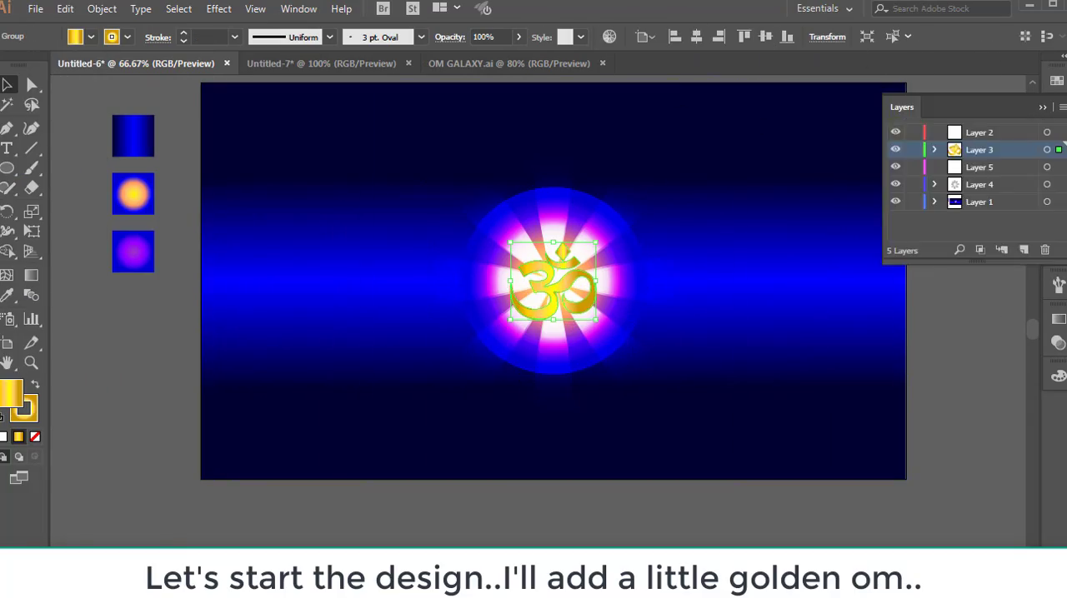
Lock the existing layers and make a new Layer 6 above Layer 3 the working layer.
left_click(912, 185)
left_click(913, 168)
left_click(913, 133)
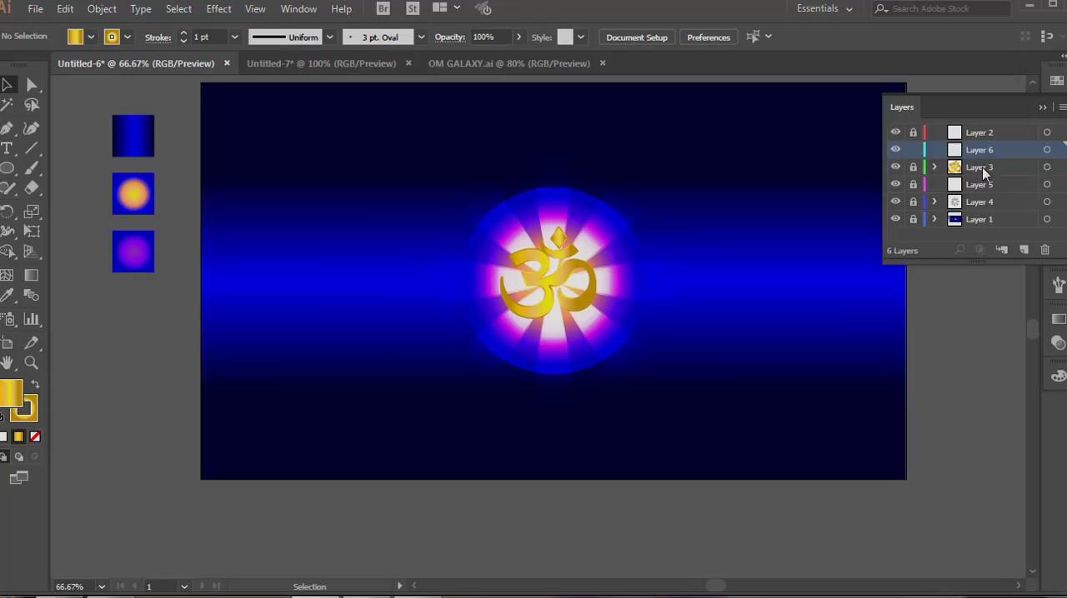
left_click(1047, 150)
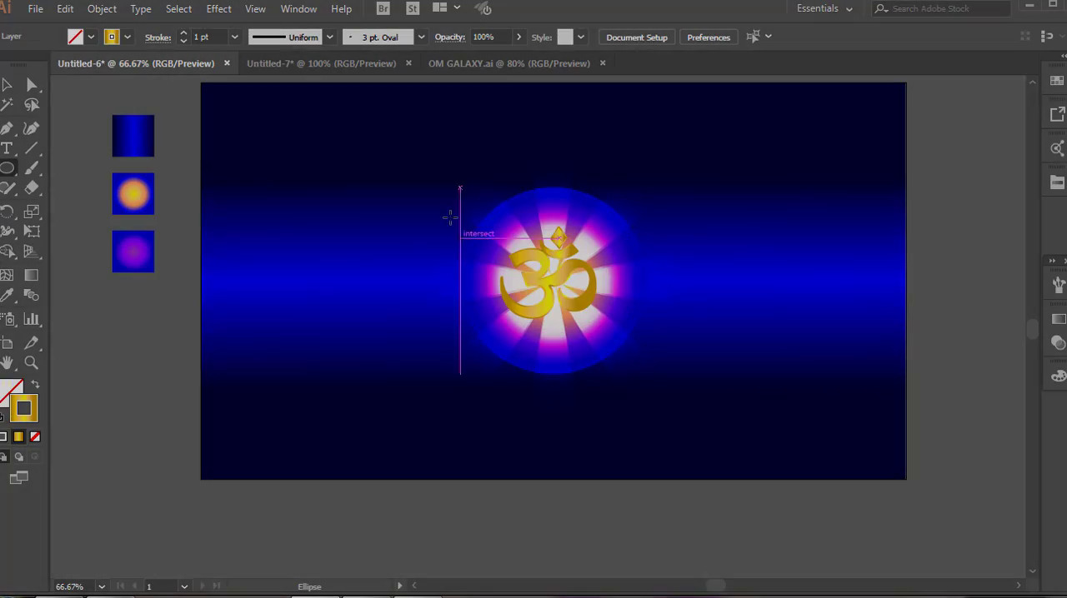
Draw an unfilled circle with a 5 pt gold gradient stroke around the Om and centre it on the artboard both ways.
mouse_move(427, 178)
left_mouse_down()
mouse_move(559, 295)
mouse_move(634, 393)
left_mouse_up()
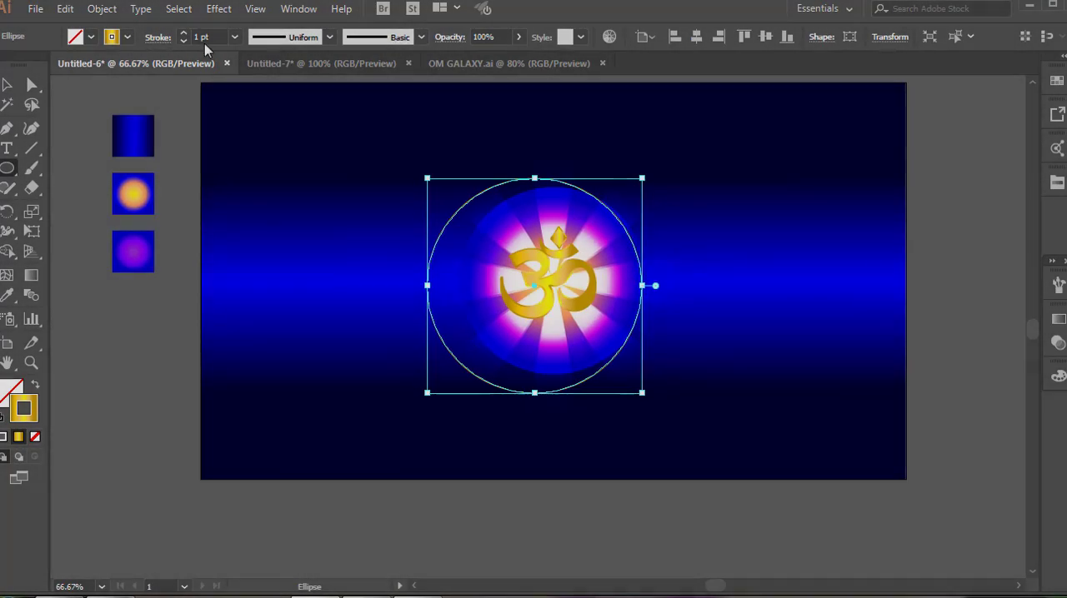
scroll(204, 42, "up", 4)
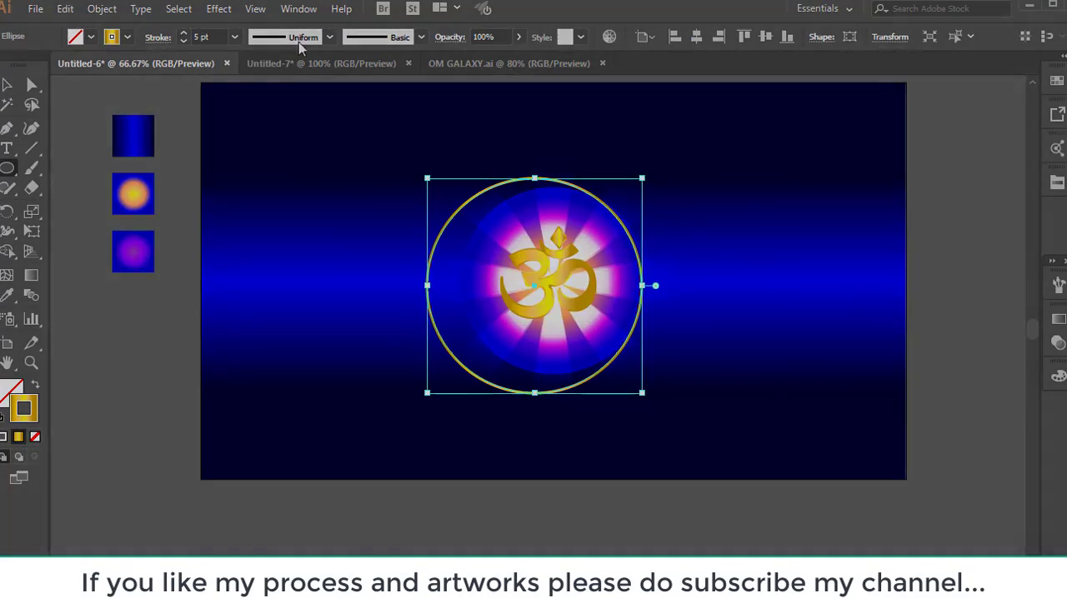
left_click(696, 37)
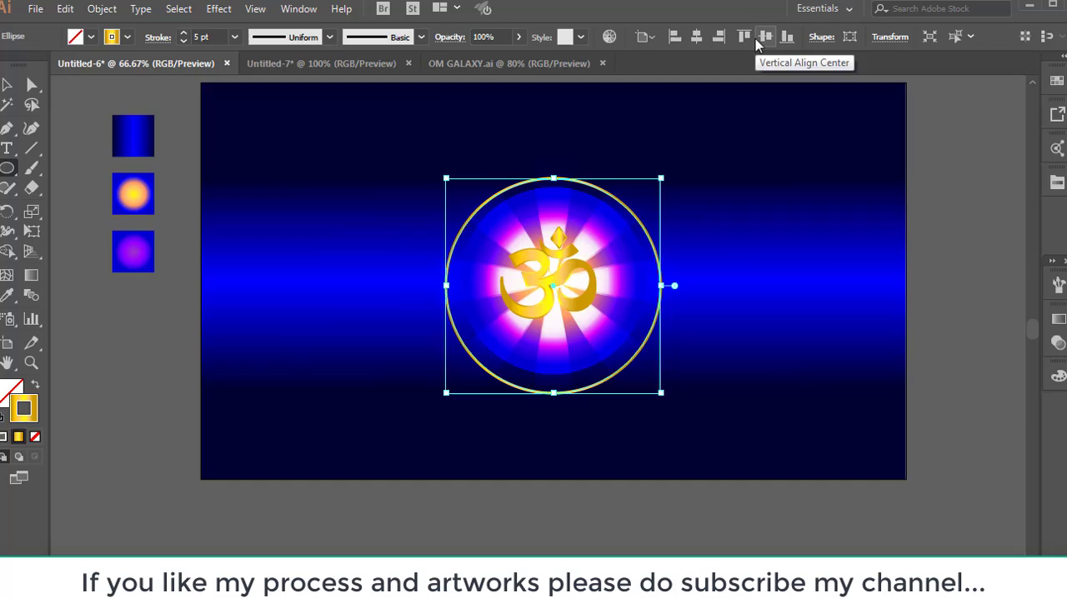
left_click(764, 37)
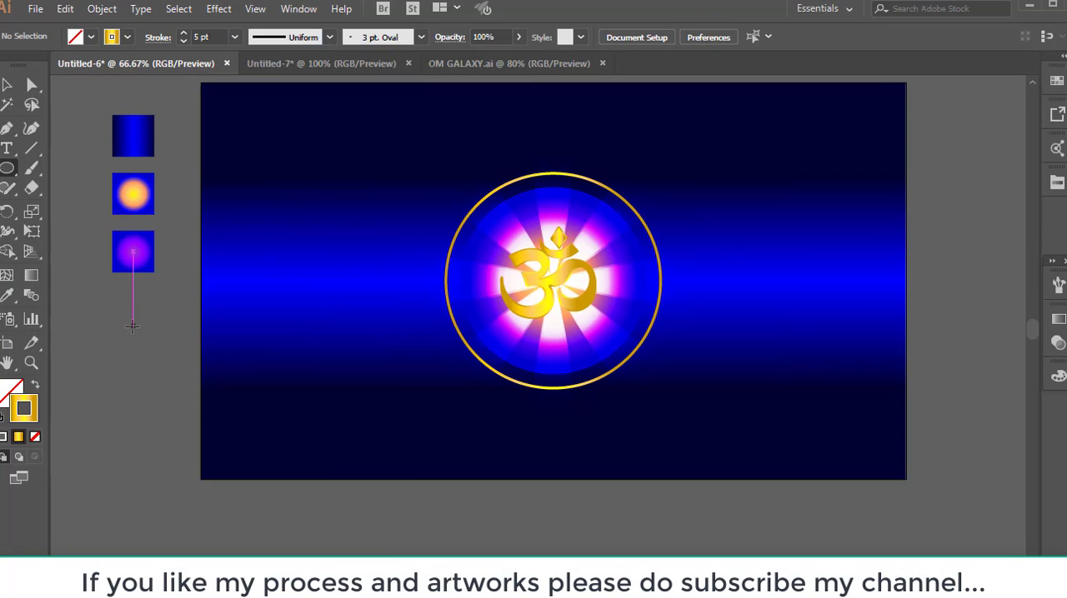
Draw a tall, narrow ellipse beside the artboard and fill it with the gold linear gradient.
left_click_drag(133, 325, 175, 405)
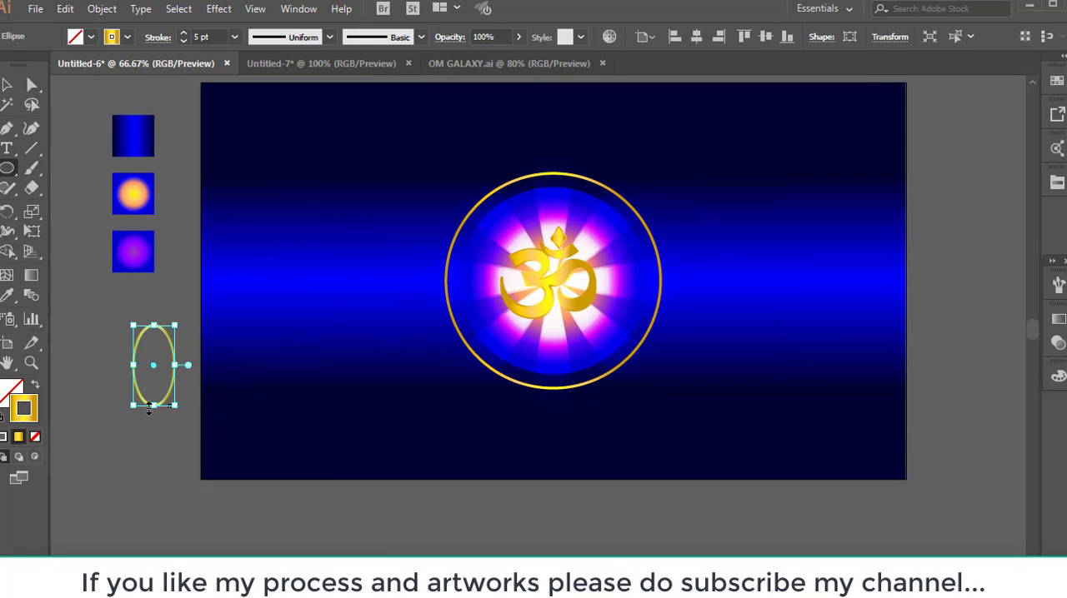
left_click(10, 393)
left_click(18, 437)
left_click(6, 85)
Delete the ellipse's bottom anchor point and convert its top anchor to a sharp corner to form a petal.
left_click(31, 85)
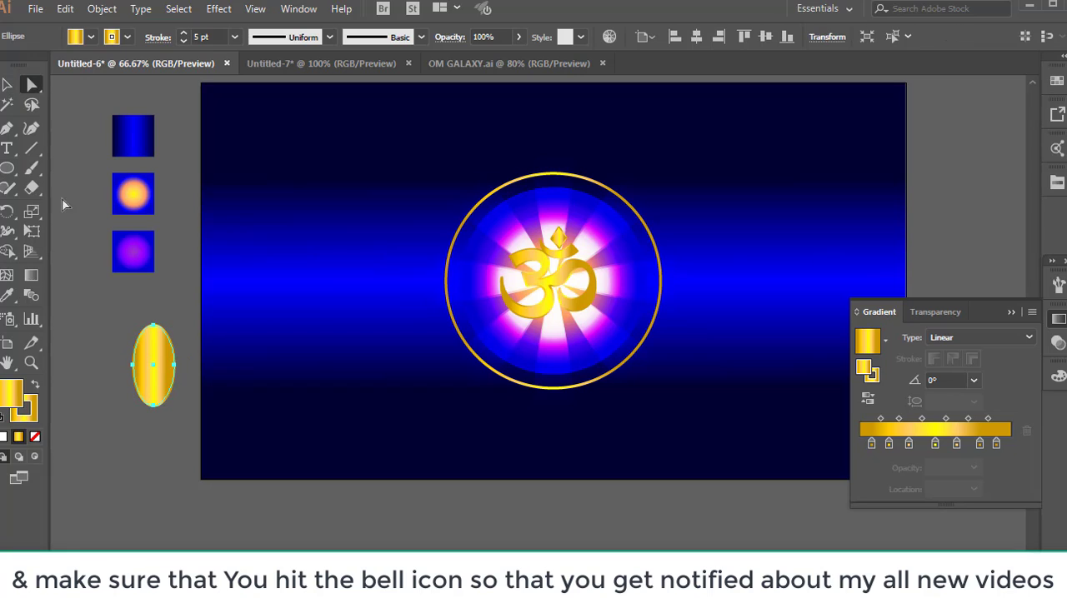
left_click_drag(127, 391, 189, 424)
key("Delete")
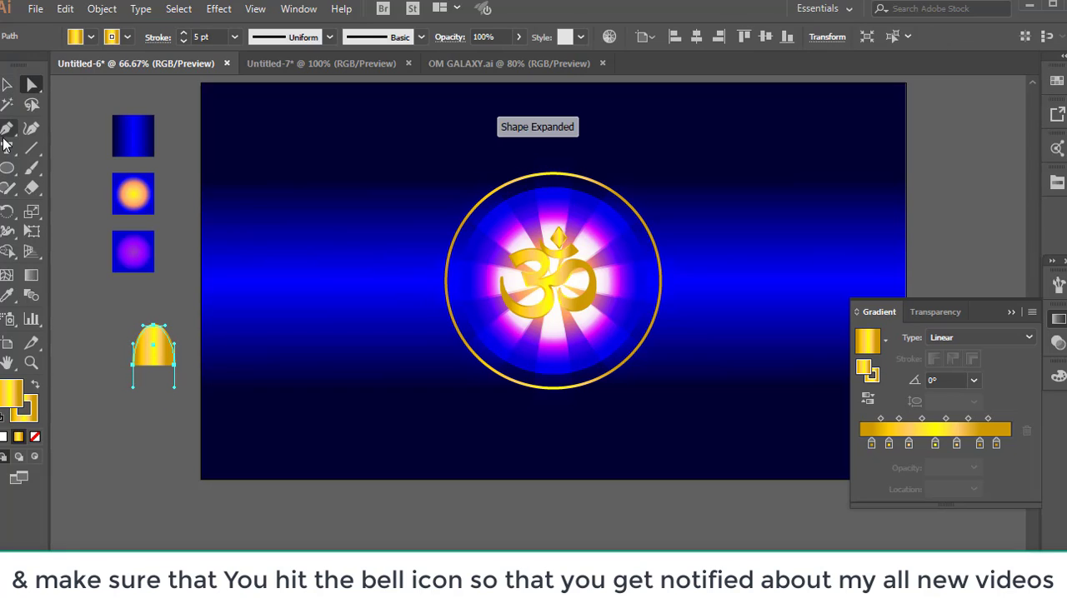
left_click_drag(7, 128, 60, 192)
left_click(153, 325)
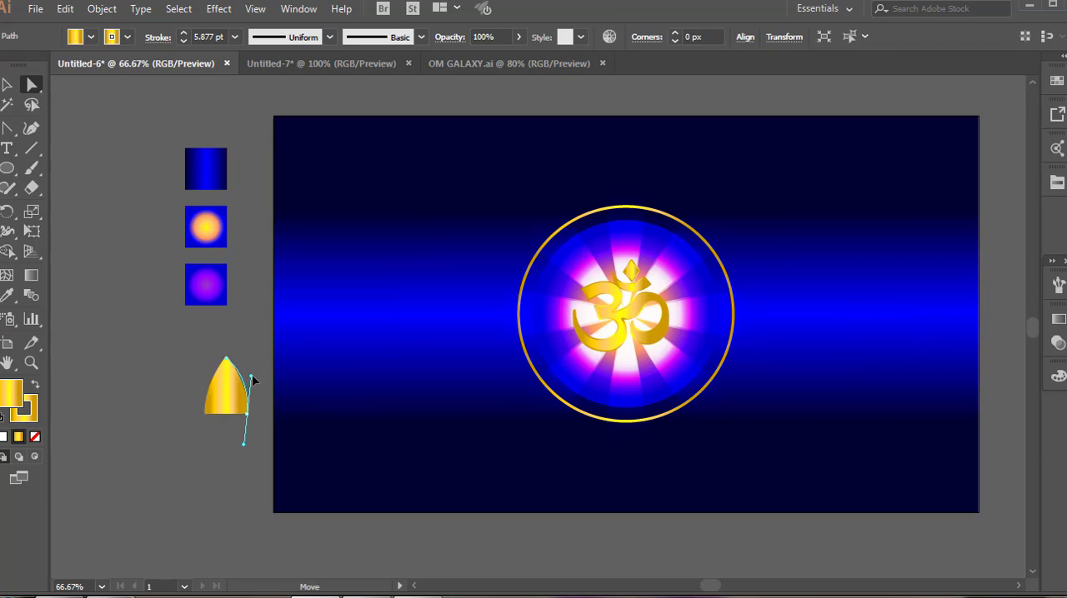
Place the petal on top of the gold ring and repeat copies rotated by 360/16 degrees around the centre to complete the flower.
left_click_drag(206, 383, 642, 185)
key("v")
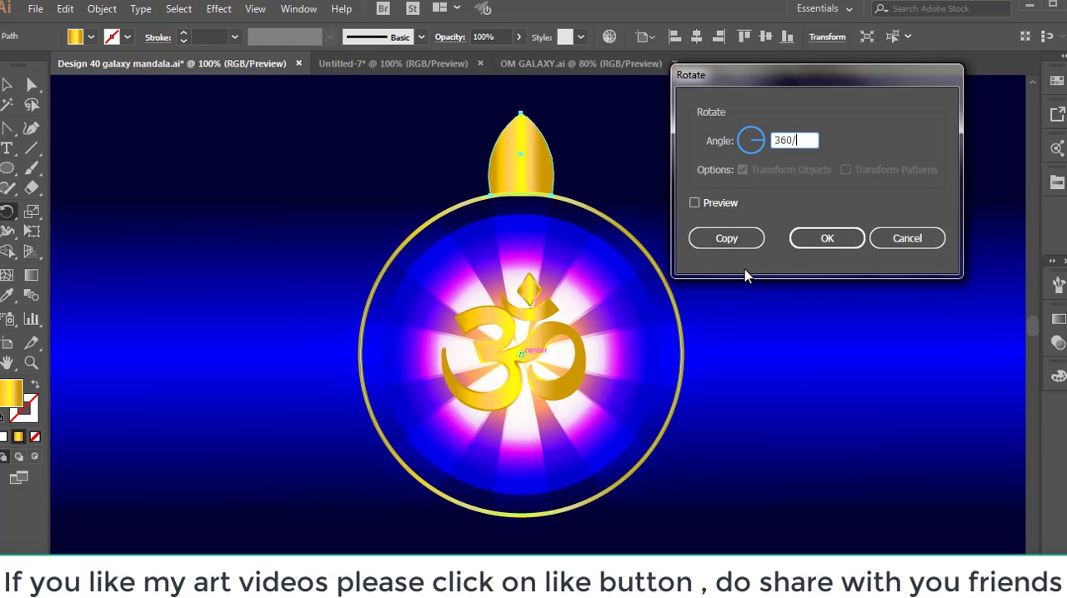
type("16")
left_click(694, 203)
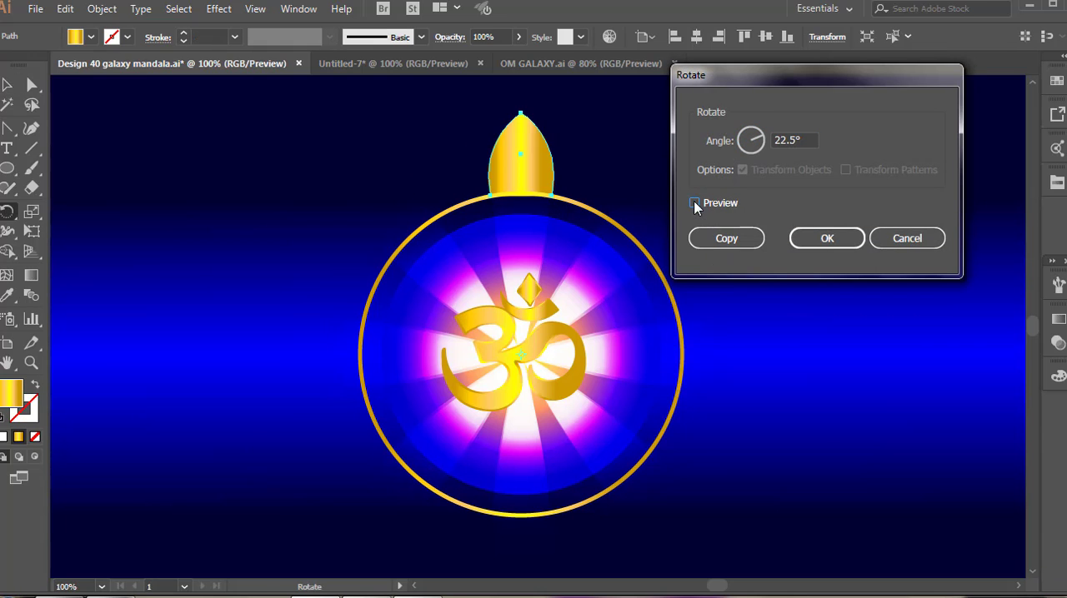
left_click(726, 238)
key("ctrl+d")
key("ctrl+d")
key("ctrl+d")
key("ctrl+d")
key("ctrl+d")
key("ctrl+d")
key("ctrl+d")
key("ctrl+d")
key("ctrl+d")
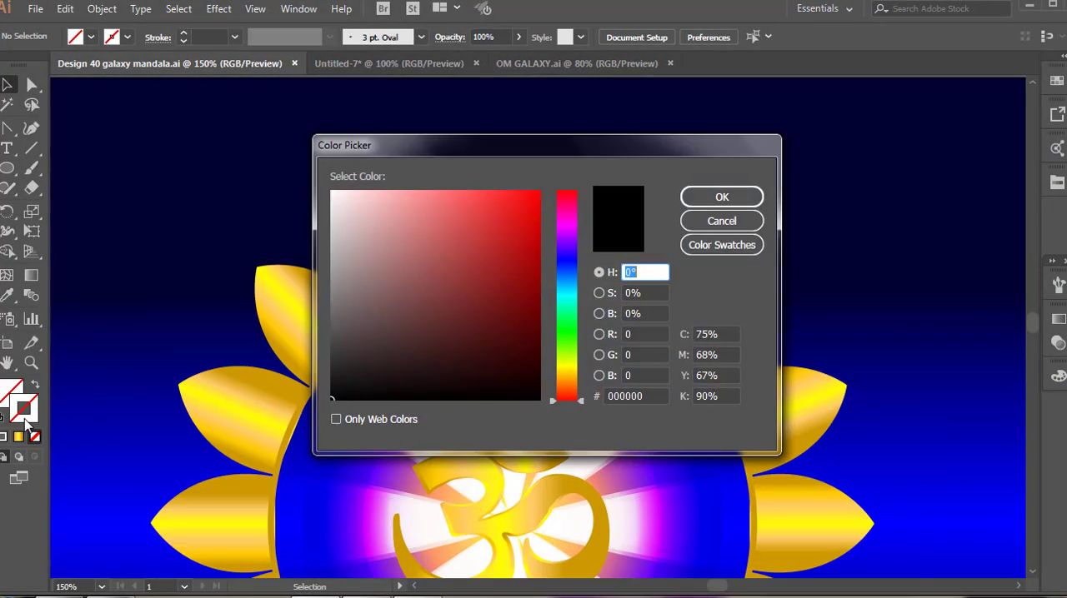
Choose the tapered art brush and draw a red spiral on the upper part of the top petal.
left_click(533, 194)
left_click(715, 195)
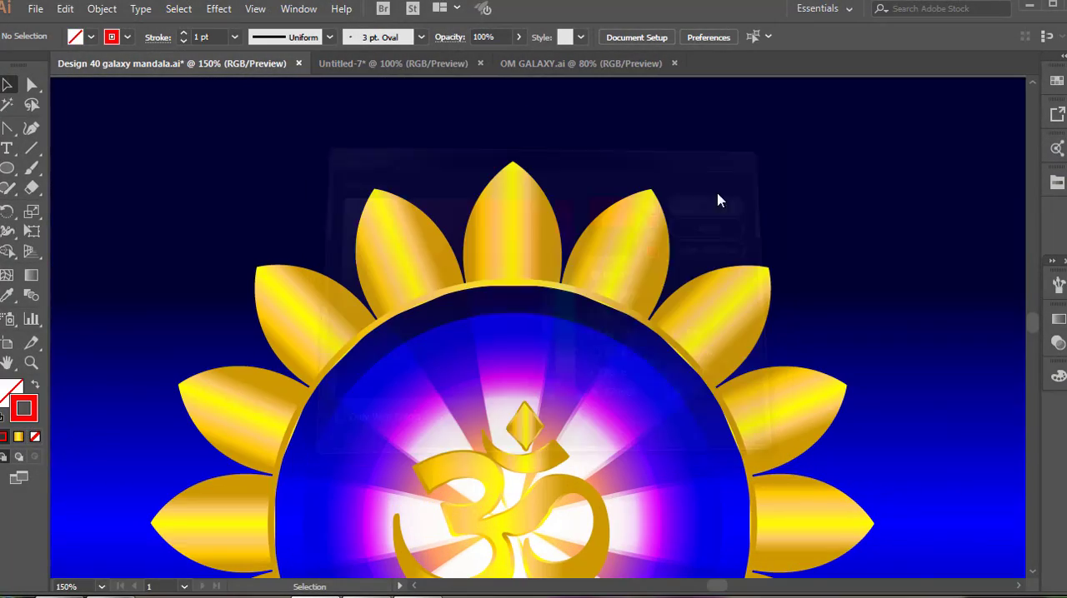
left_click(1058, 285)
left_click(930, 335)
left_click(1011, 218)
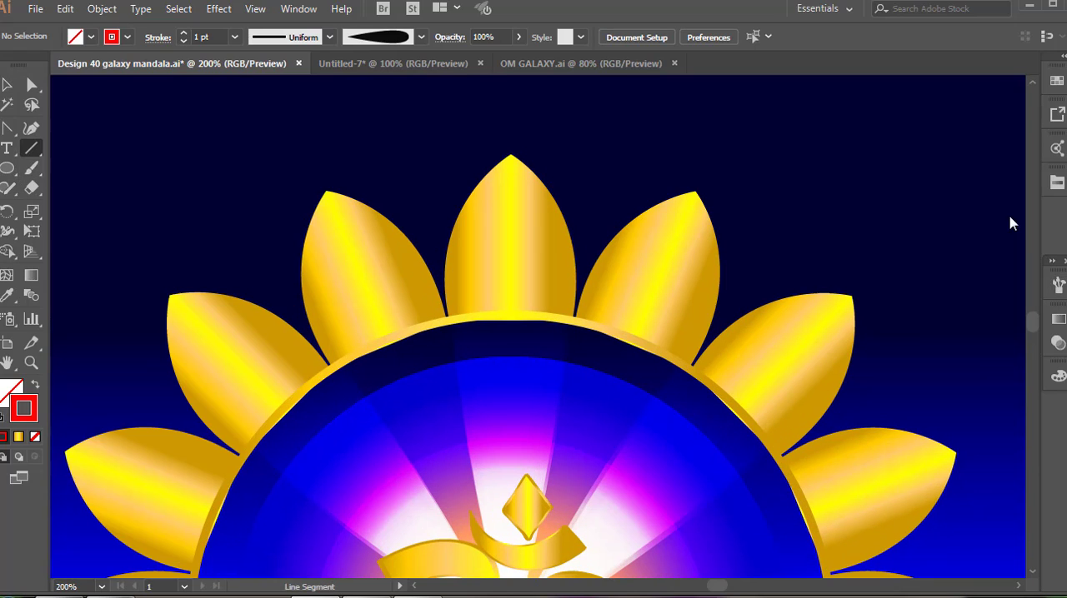
left_click(32, 149)
left_click(83, 188)
left_click_drag(516, 214, 539, 252)
Apply the tapered brush to the spiral at 0.75 pt, rotate it and move it down to the petal's base.
left_click(1058, 285)
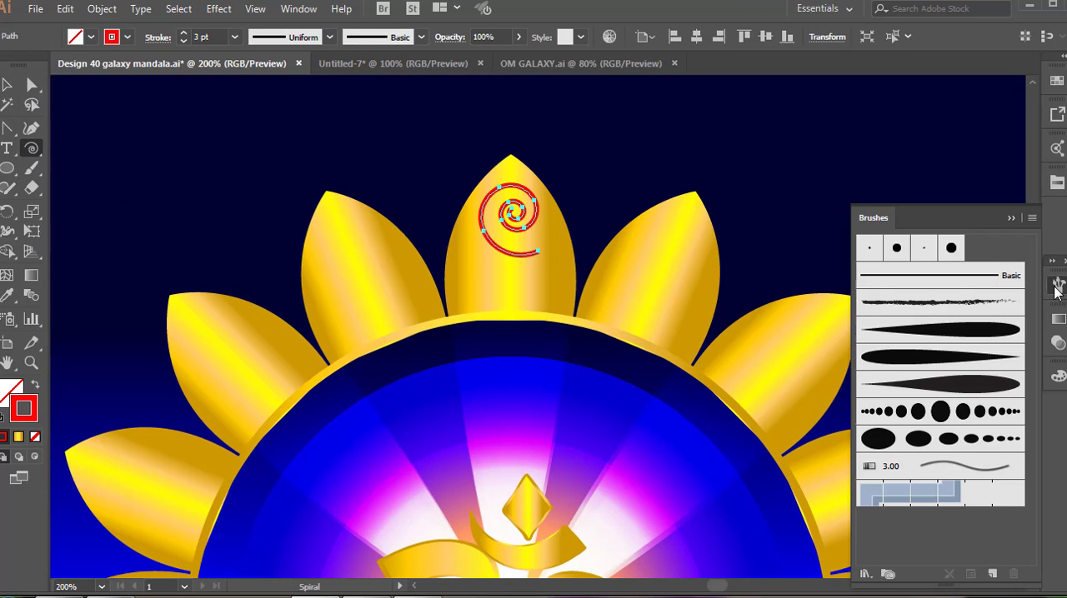
left_click(995, 327)
left_click(1057, 285)
left_click(6, 85)
left_click(183, 41)
left_click_drag(546, 179, 555, 190)
left_click_drag(531, 208, 530, 261)
left_click(624, 157)
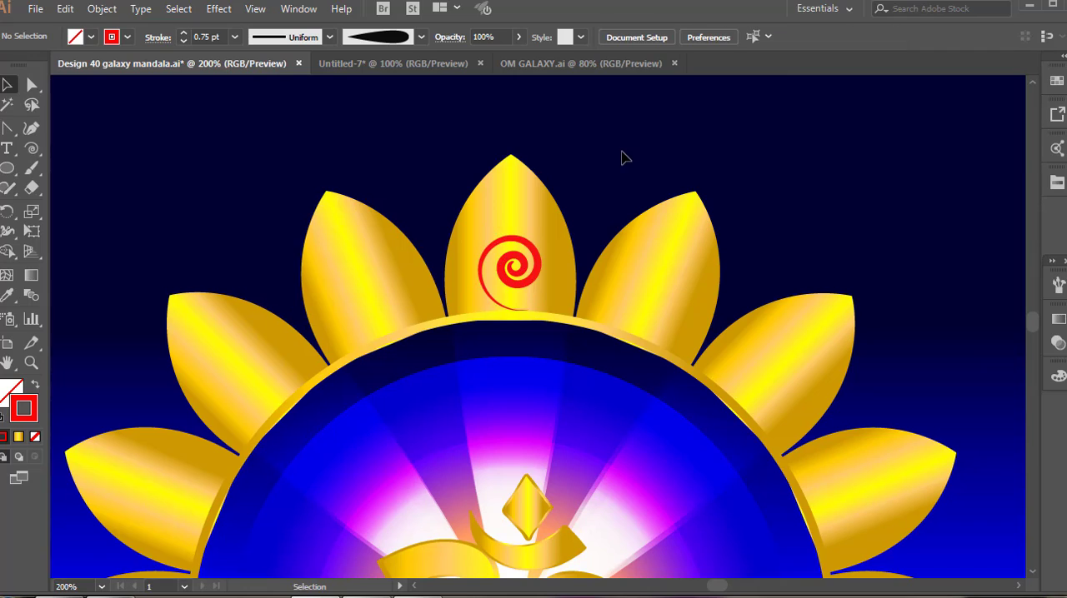
Paint a red curved stem from the petal's base to its tip, with an upper curl and two teardrop leaves.
key("b")
scroll(500, 310, "down", 1)
scroll(501, 310, "up", 1)
scroll(503, 250, "up", 3)
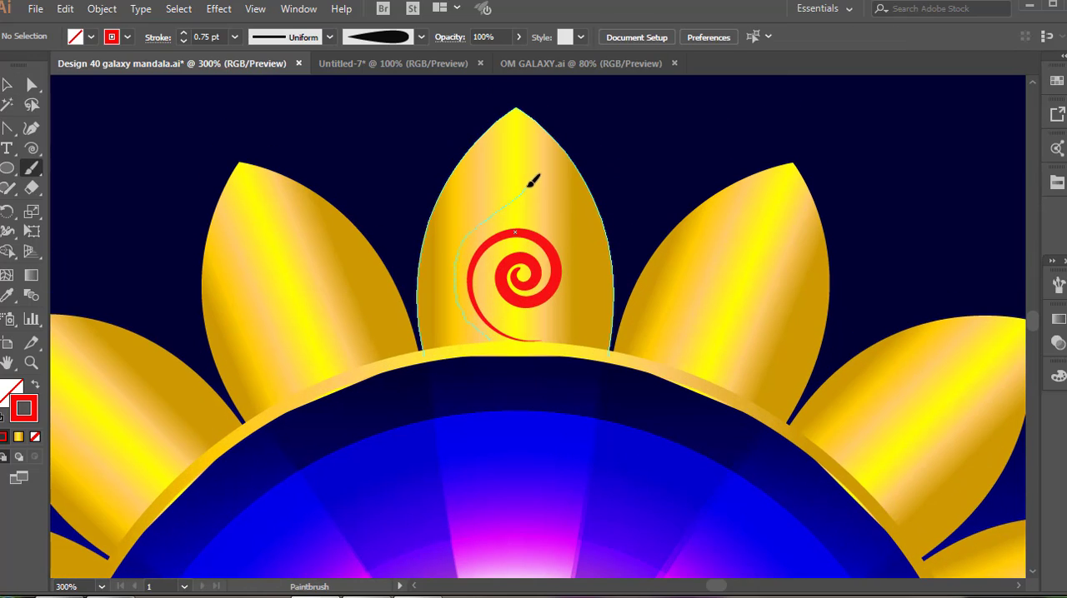
left_click_drag(526, 123, 524, 125)
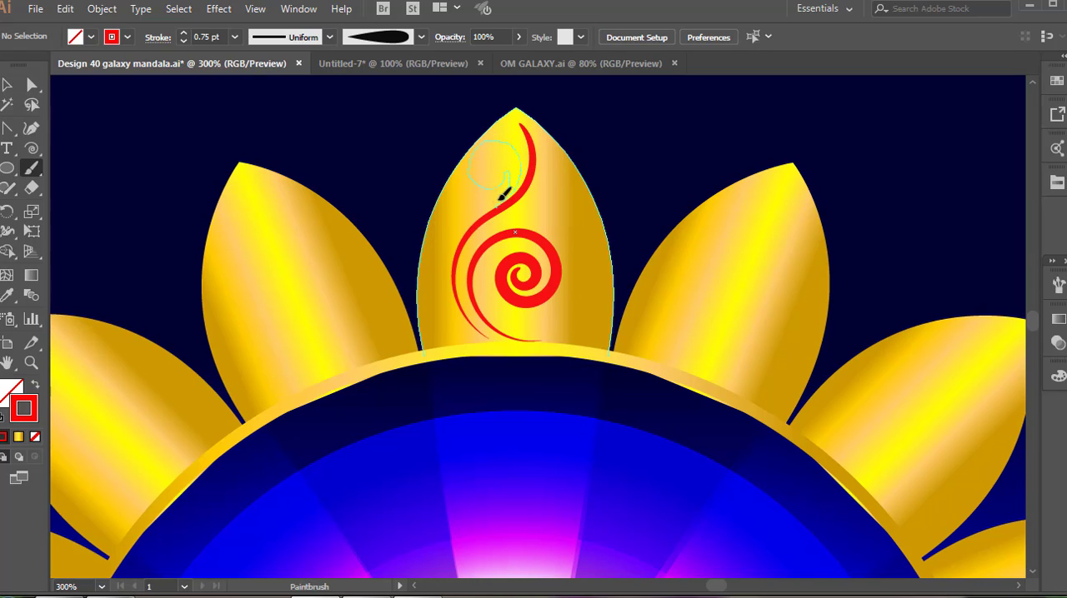
mouse_move(503, 193)
left_mouse_down()
mouse_move(510, 213)
mouse_move(573, 235)
left_mouse_up()
scroll(525, 167, "up", 1)
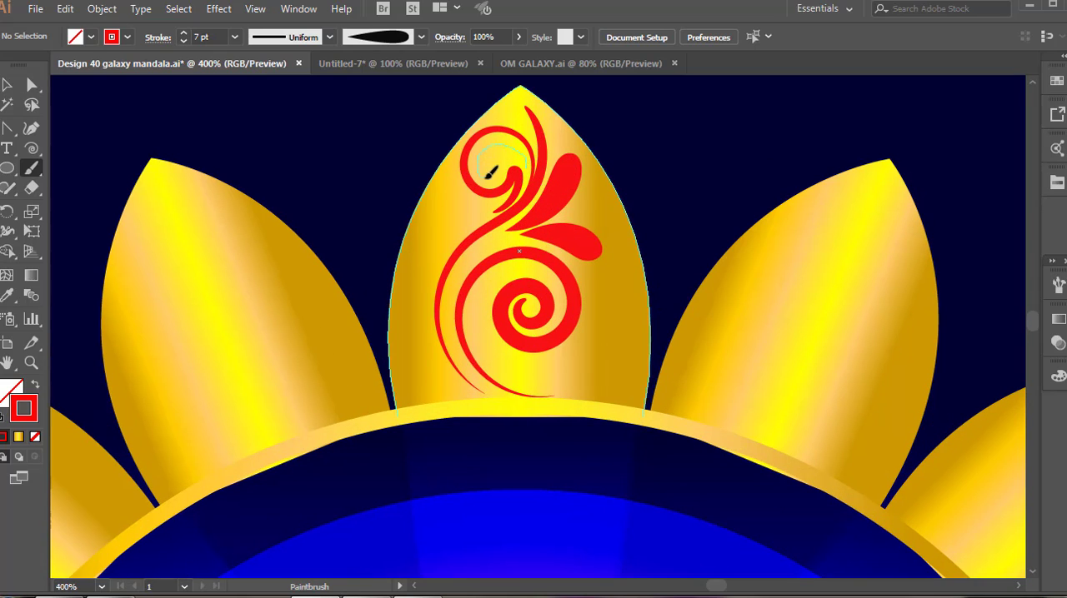
Paint a smaller red curl inside the upper scroll of the top petal's ornament.
left_click_drag(504, 161, 490, 159)
key("v")
left_click(490, 159)
scroll(202, 37, "down", 4)
left_click(316, 167)
scroll(395, 214, "down", 1)
Paint a tapered red leaf inside the large spiral and more leaves along the top petal's left edge.
key("b")
left_click_drag(506, 349, 475, 339)
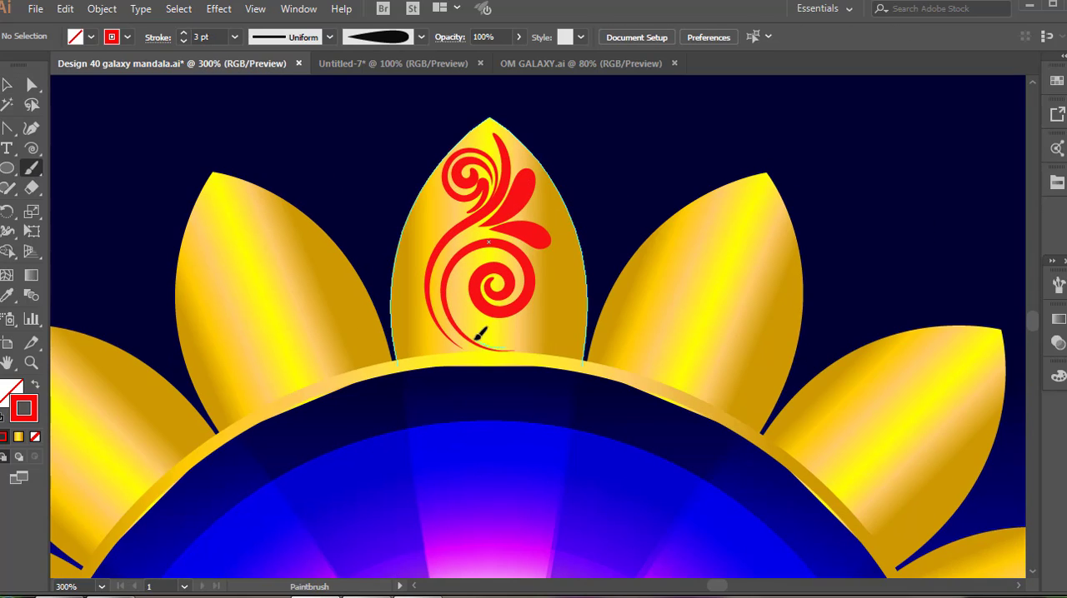
left_click_drag(459, 290, 470, 268)
scroll(479, 339, "up", 1)
left_click_drag(450, 350, 419, 324)
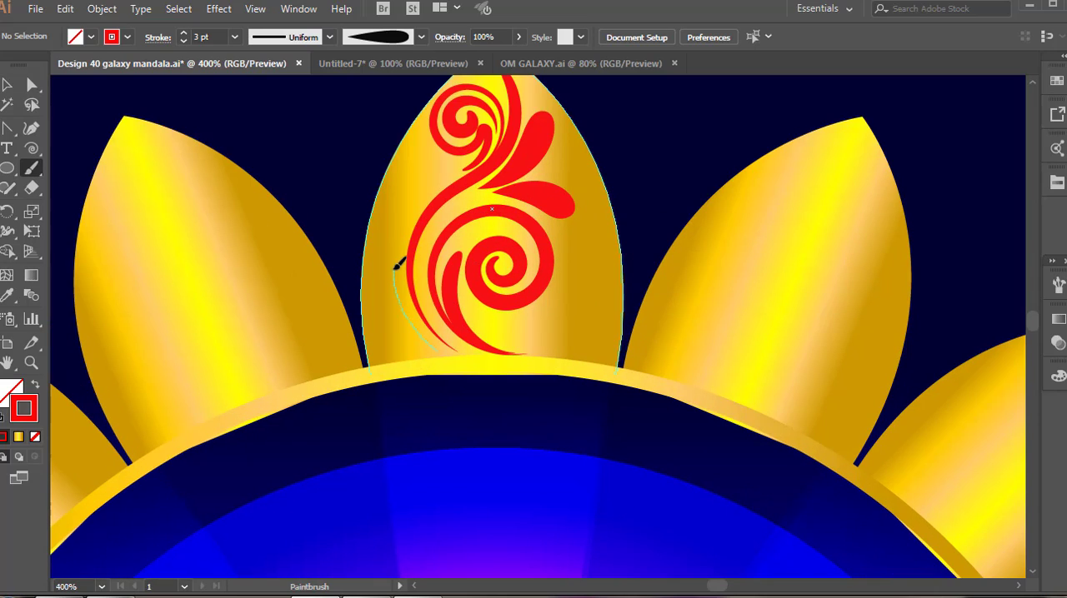
left_click_drag(404, 221, 410, 210)
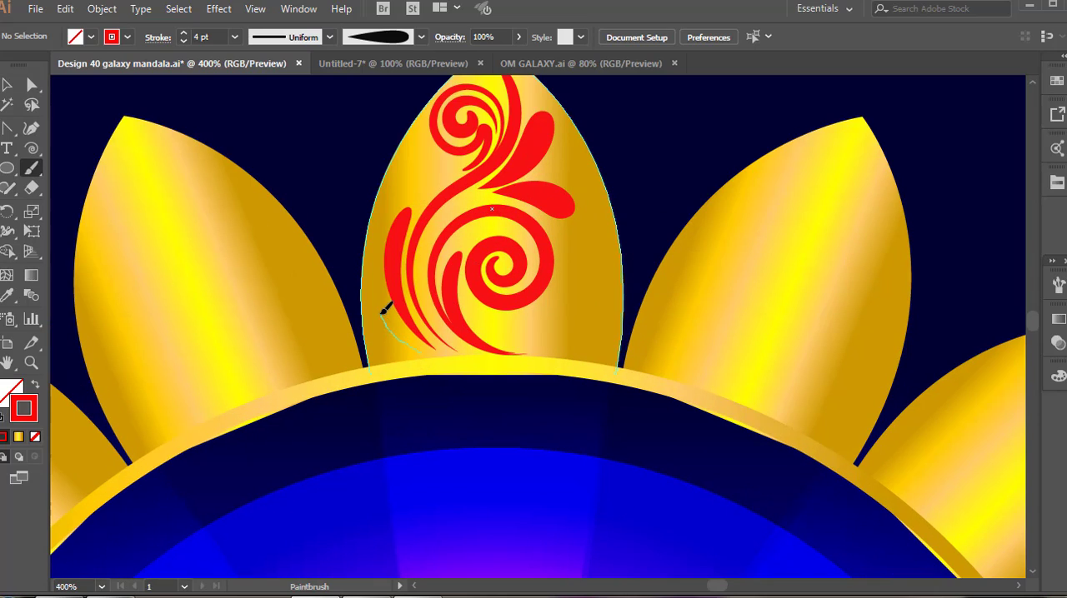
left_click_drag(375, 270, 374, 243)
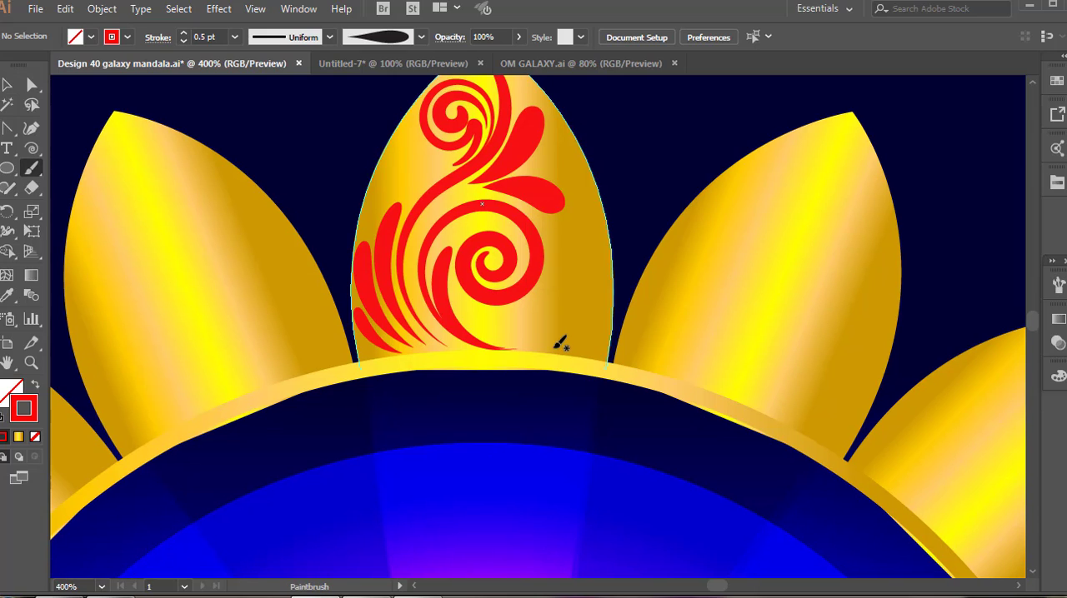
Paint a red leaf on the right side of the top petal's ornament and group all the ornament's strokes.
left_click_drag(587, 238, 574, 220)
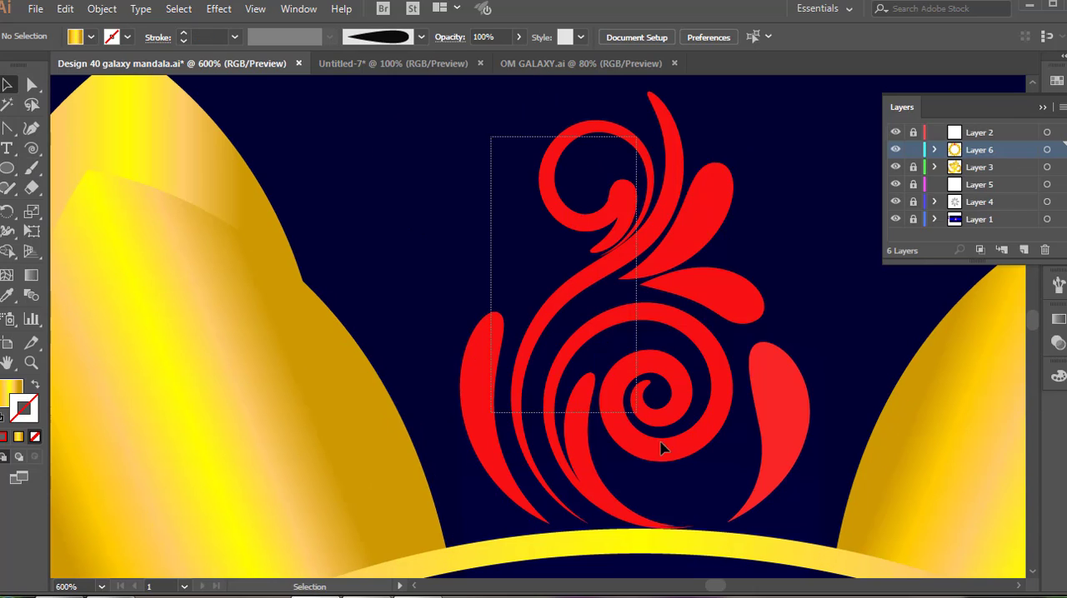
right_click(744, 475)
left_click(792, 236)
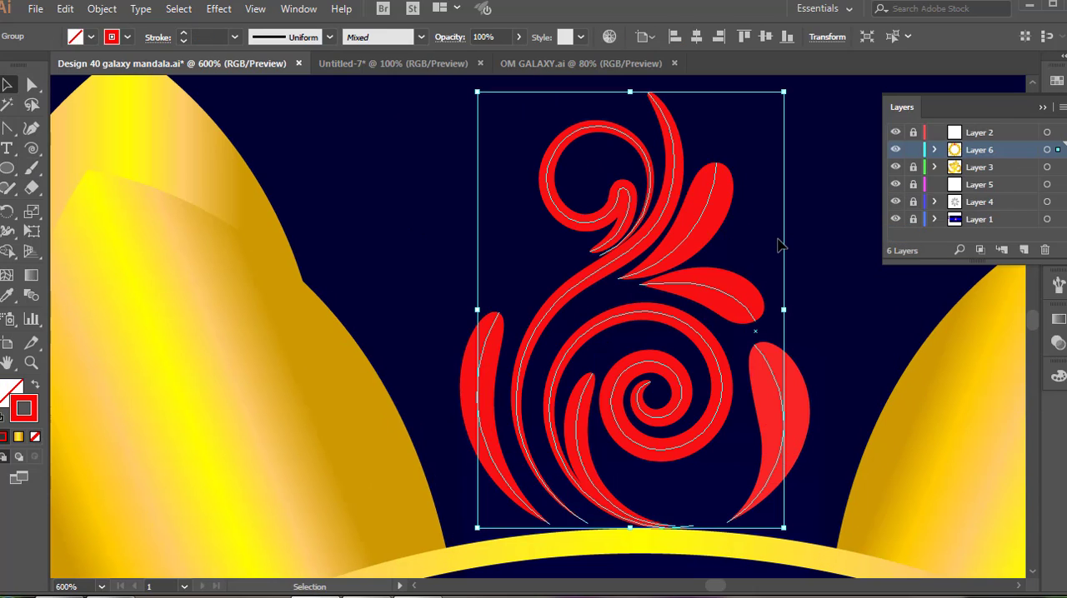
left_click(806, 267)
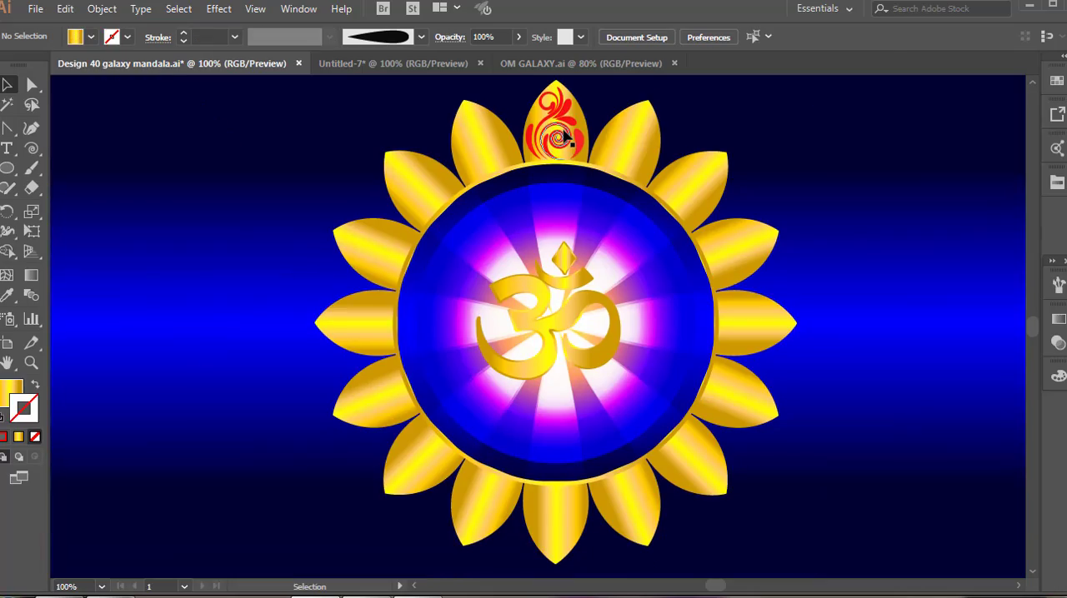
Copy the red ornament group onto every gold petal by repeating a 22.5° rotated copy around the mandala's center.
left_click(566, 136)
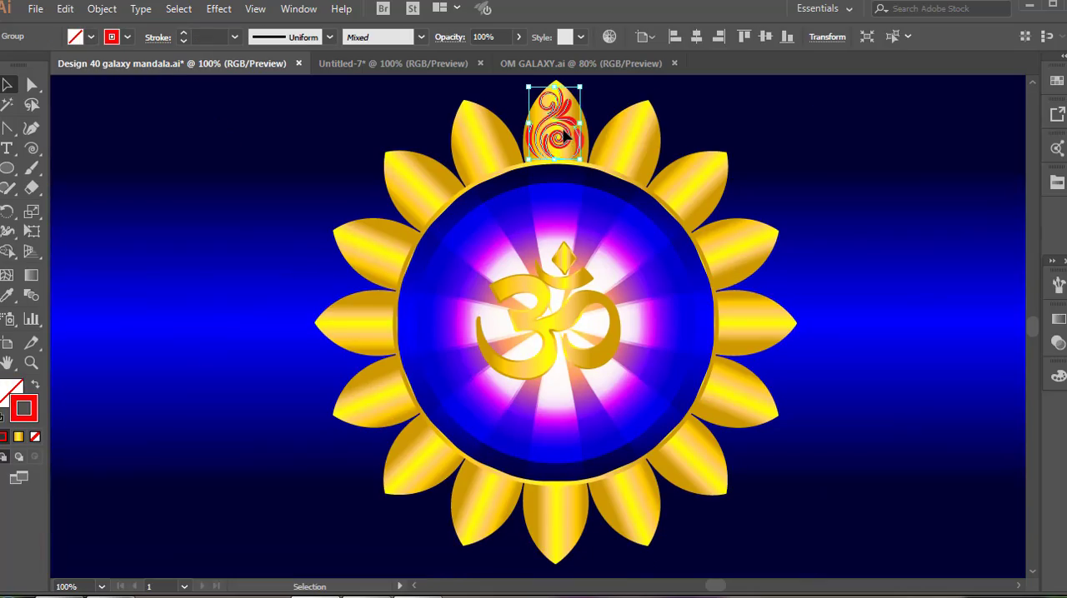
key("r")
left_click(556, 325, "alt")
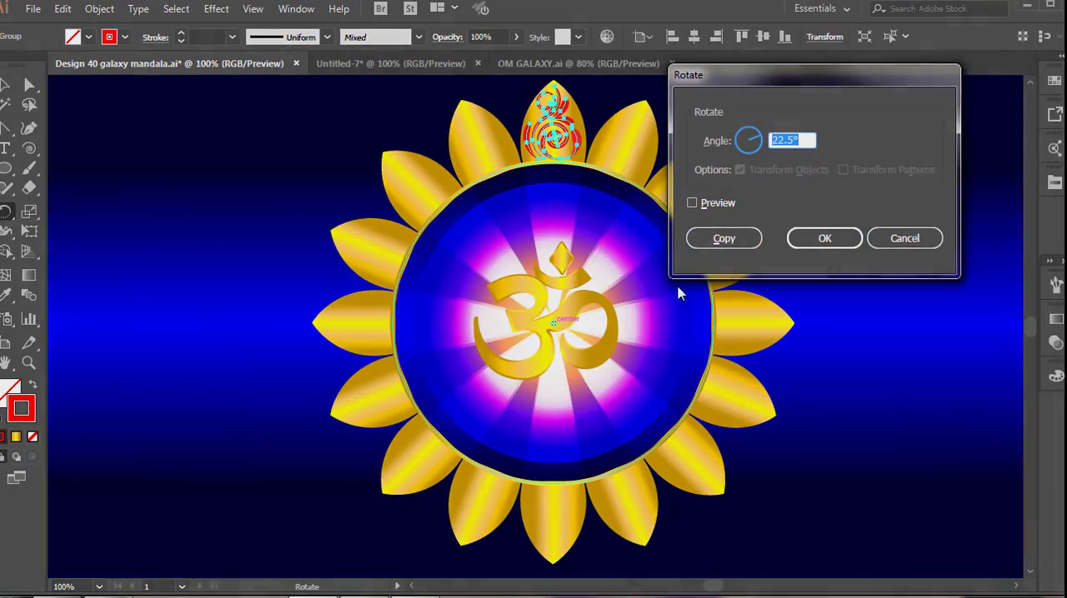
left_click(716, 237)
key("ctrl+d")
key("ctrl+d")
key("ctrl+d")
key("ctrl+d")
key("ctrl+d")
key("ctrl+d")
key("ctrl+d")
key("ctrl+d")
key("ctrl+d")
key("ctrl+d")
key("ctrl+d")
key("ctrl+d")
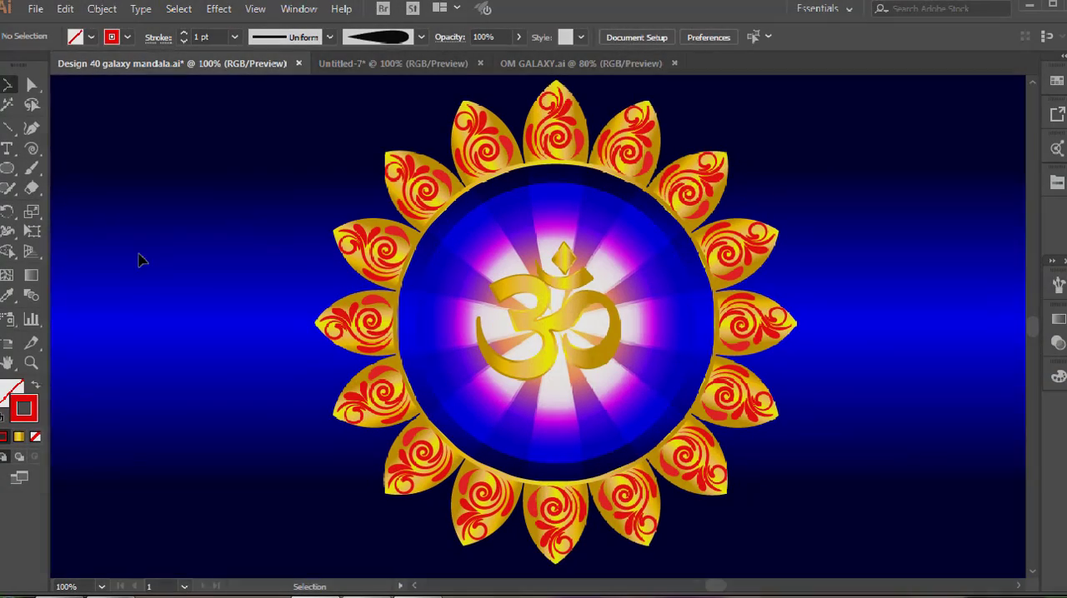
Paint a white pointed outline with mirrored halves, place it between the two uppermost gold petals and nest a smaller copy inside it.
scroll(550, 488, "up", 1)
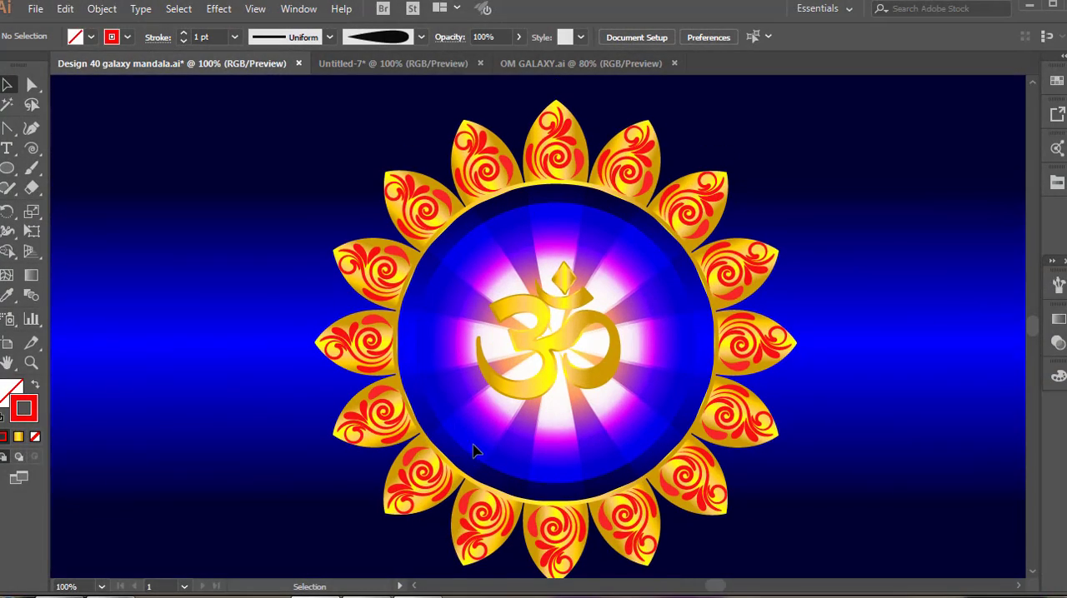
scroll(472, 451, "up", 2)
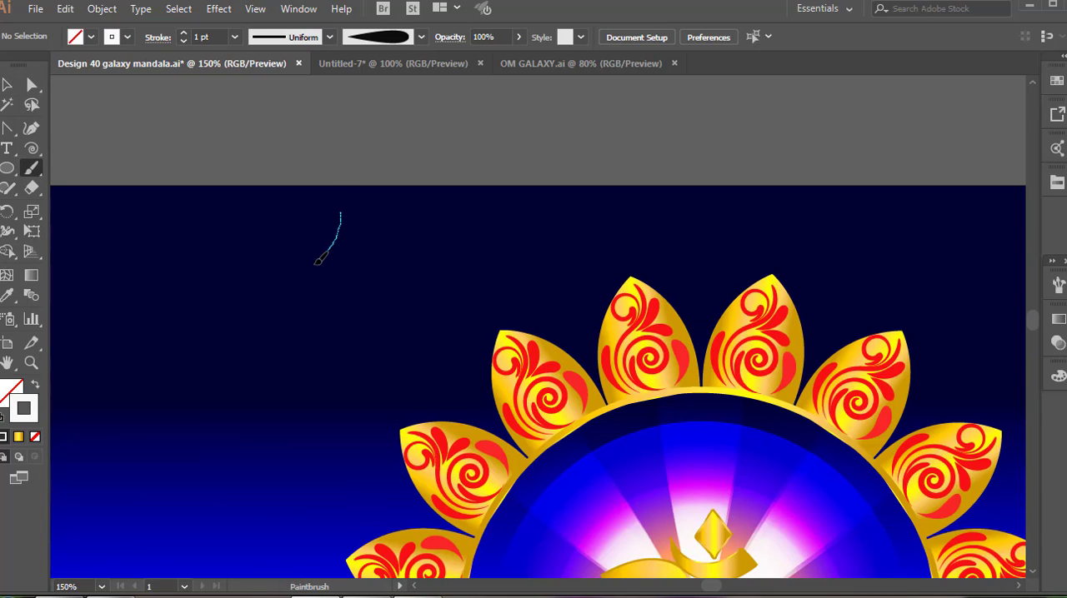
left_click_drag(294, 391, 293, 390)
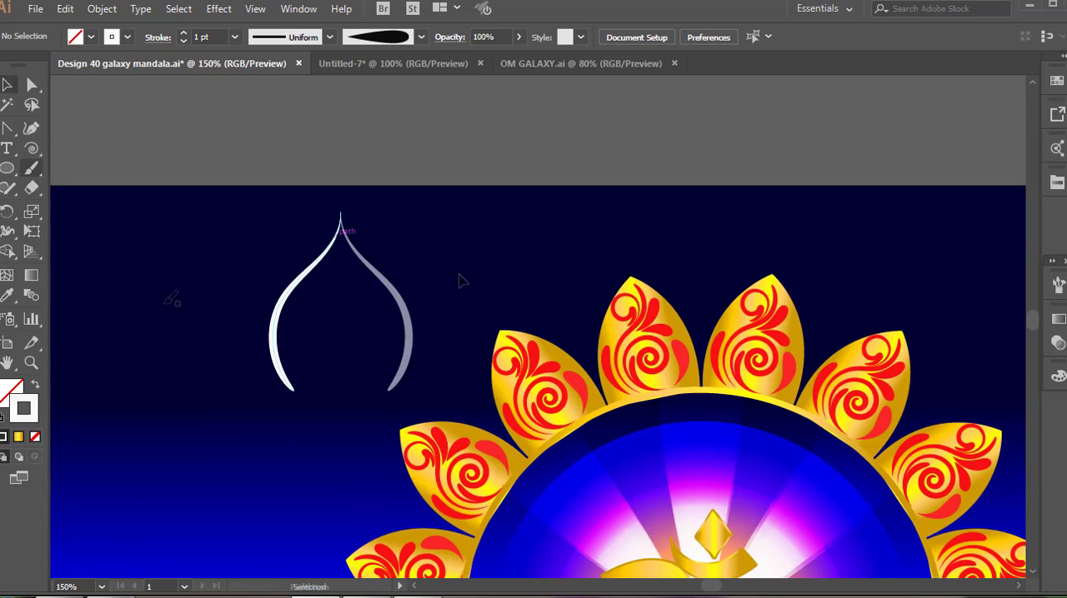
left_click_drag(400, 343, 756, 292)
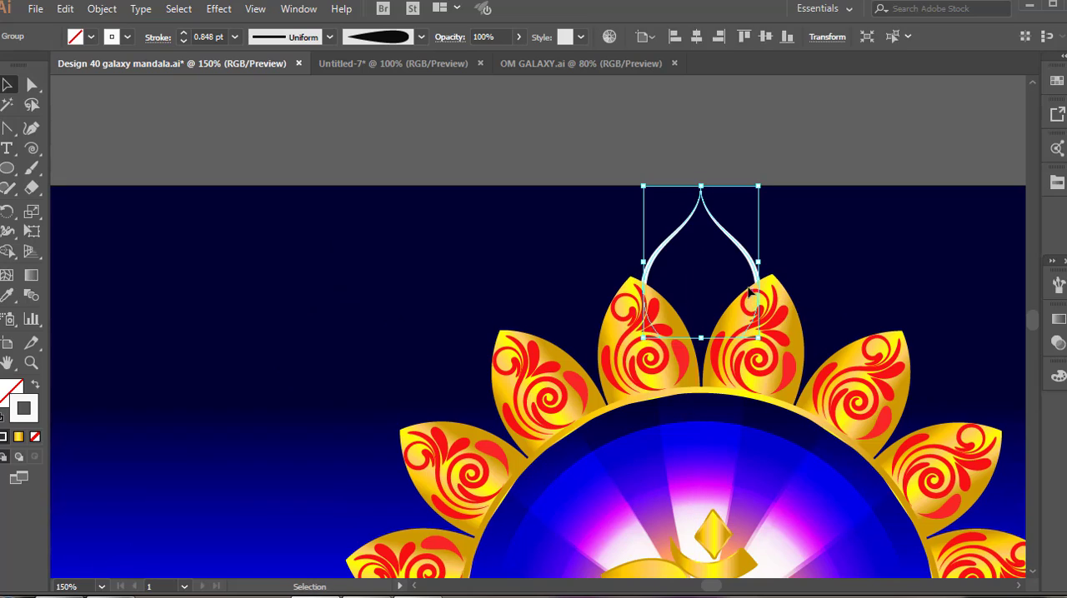
left_click(858, 271)
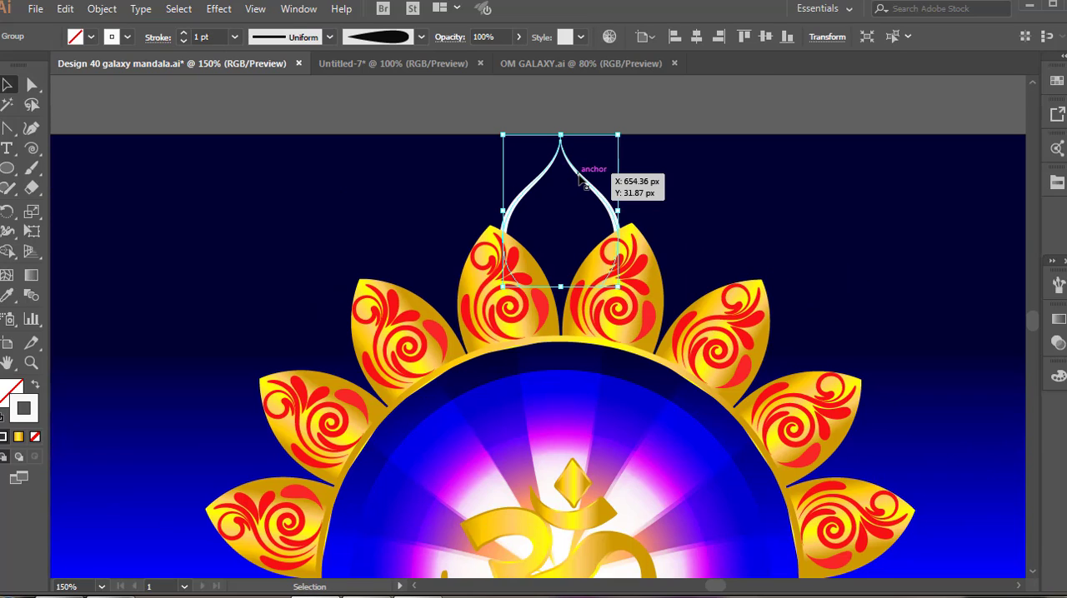
left_click_drag(581, 179, 582, 190)
left_click(705, 123)
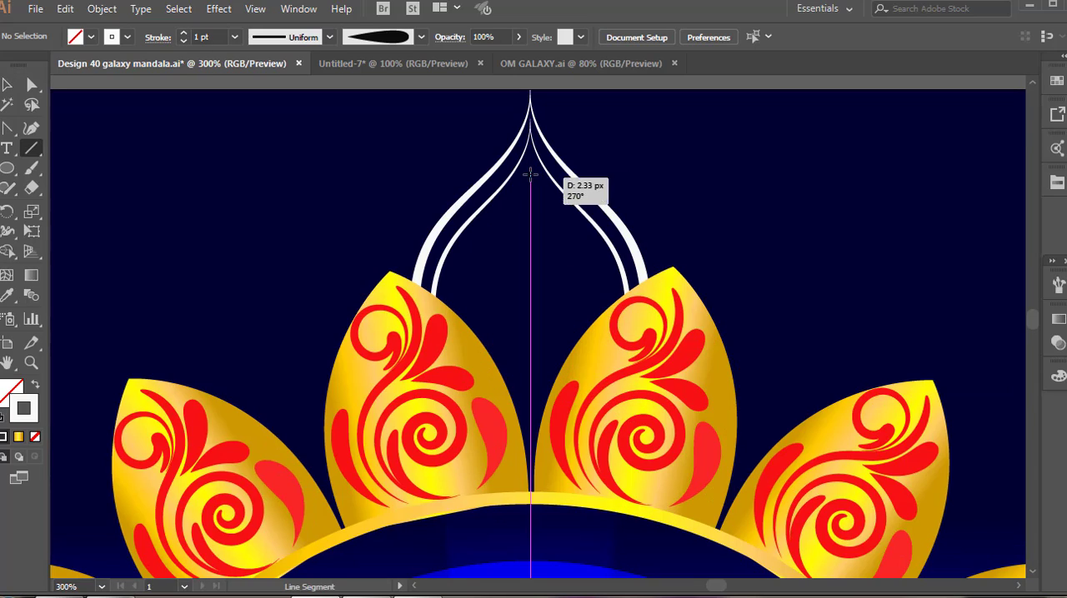
Draw a straight vertical line down the middle of the white outlines and color its stroke purple.
left_click_drag(530, 173, 530, 409)
left_click(1057, 182)
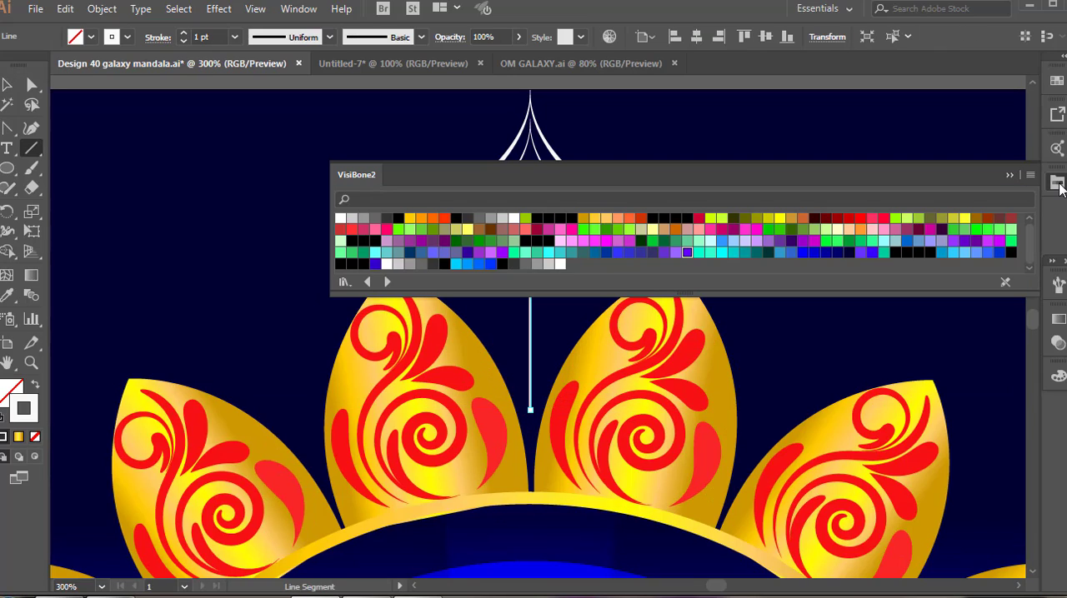
left_click(502, 253)
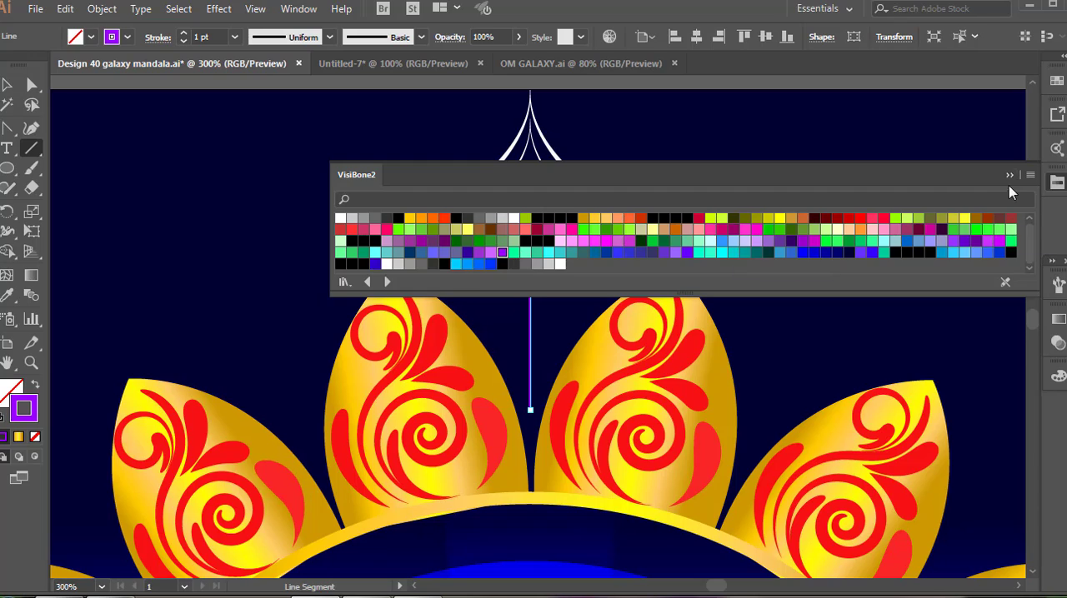
left_click(1009, 175)
Apply the graduated dots brush to the purple line and extend both of its ends along the outline's axis.
left_click(1057, 285)
left_click(940, 411)
key("v")
left_click_drag(530, 410, 531, 447)
left_click_drag(532, 174, 532, 147)
left_click(658, 195)
Paint three white teardrops at 0.5 pt beside the purple dots, with mirrored copies on the other side.
key("b")
key("ctrl+plus")
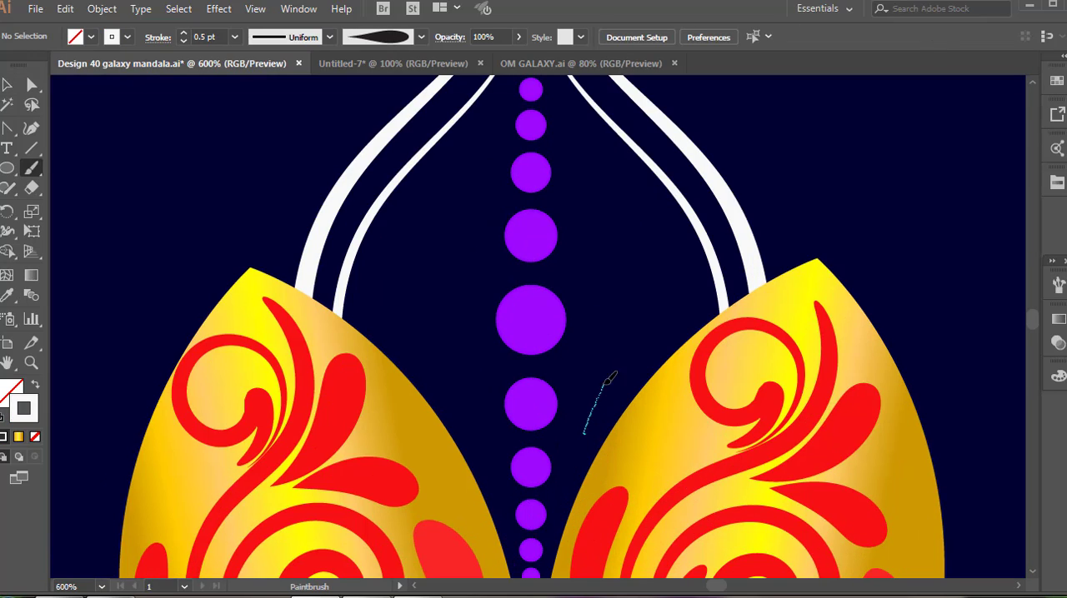
left_click_drag(703, 287, 704, 285)
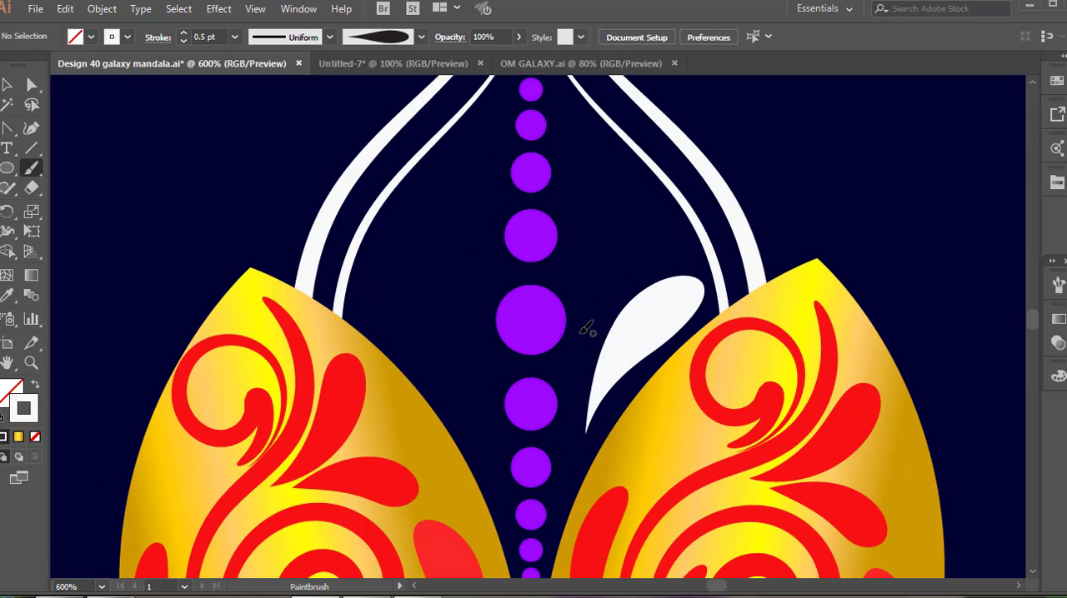
left_click_drag(662, 207, 664, 210)
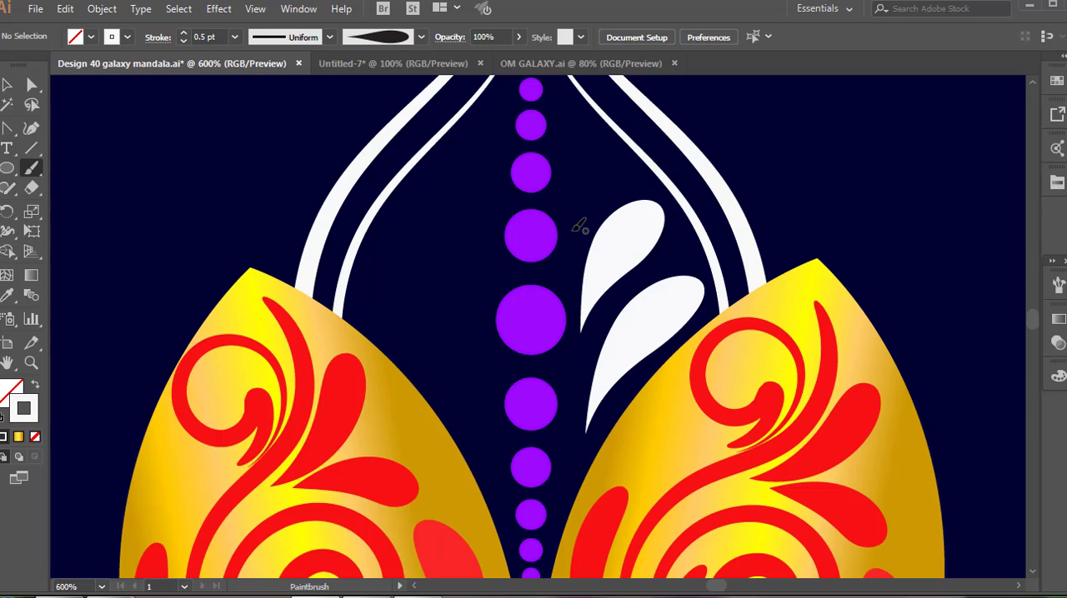
left_click_drag(576, 188, 614, 126)
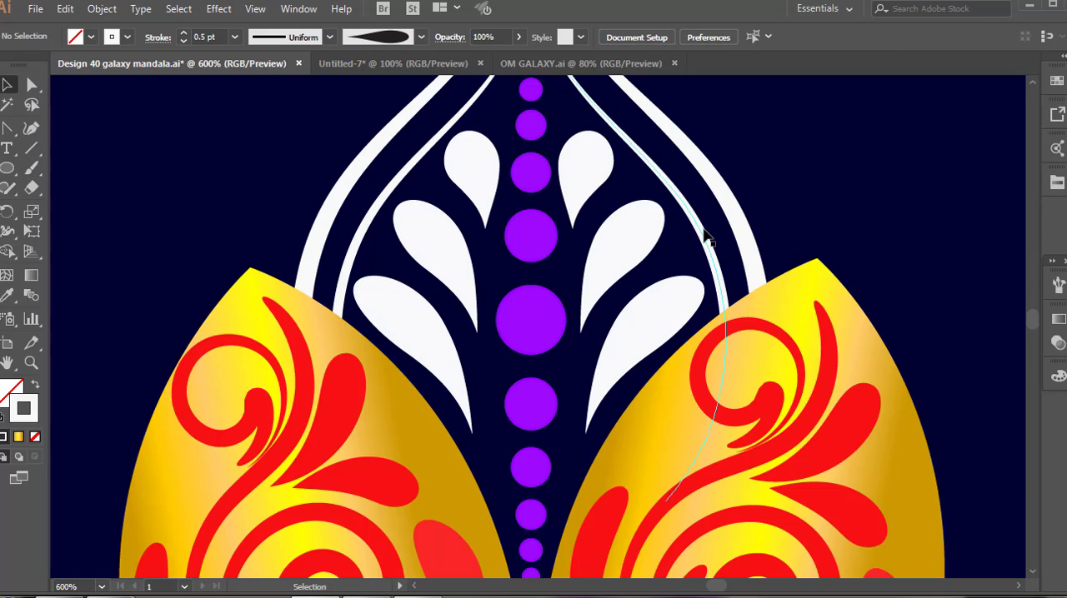
Repeat the white and purple motif between all gold petals using 22.5° rotated copies around the mandala's center.
scroll(682, 245, "down", 10)
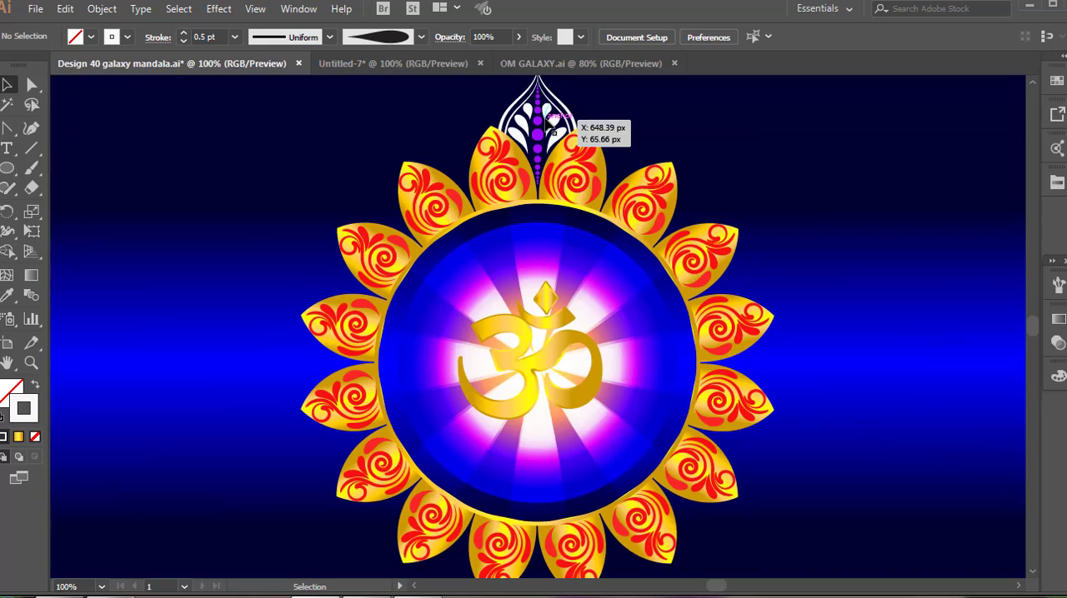
left_click(553, 130)
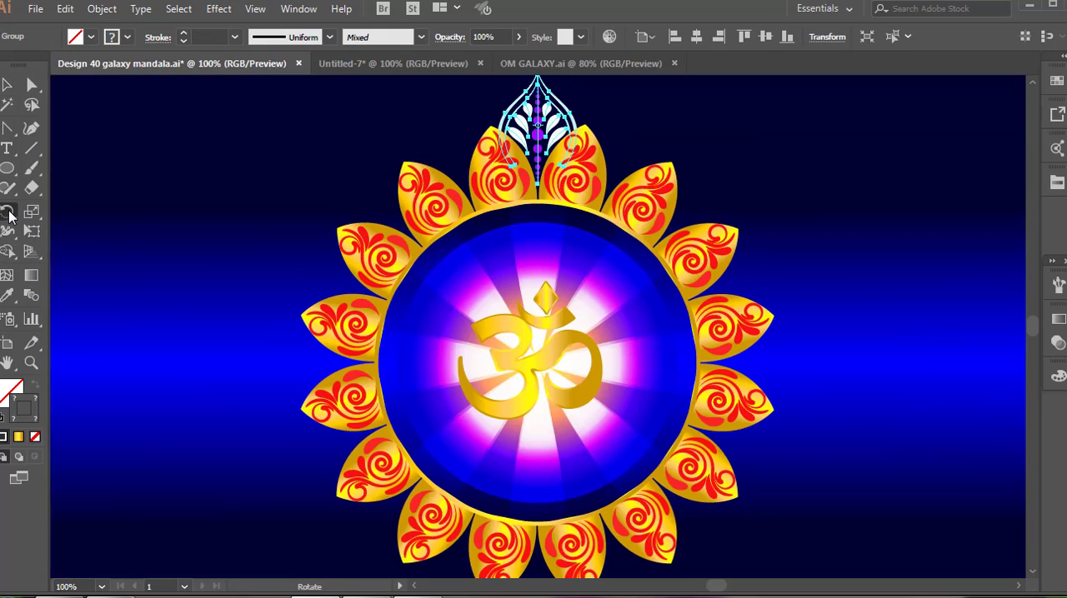
left_click(538, 360, "alt")
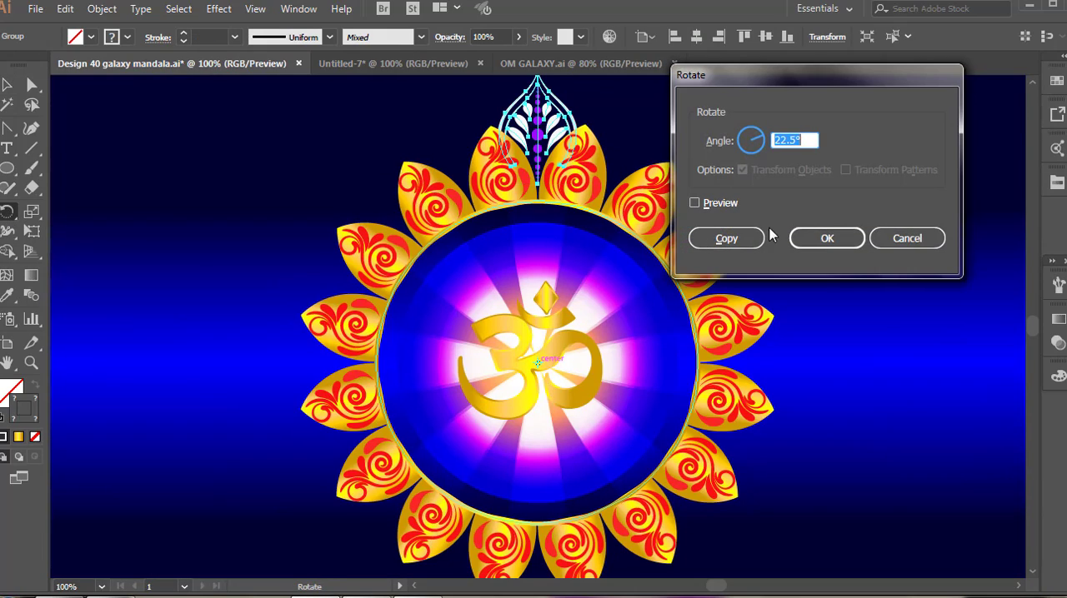
left_click(726, 238)
key("ctrl+d")
key("ctrl+d")
key("ctrl+d")
key("ctrl+d")
key("ctrl+d")
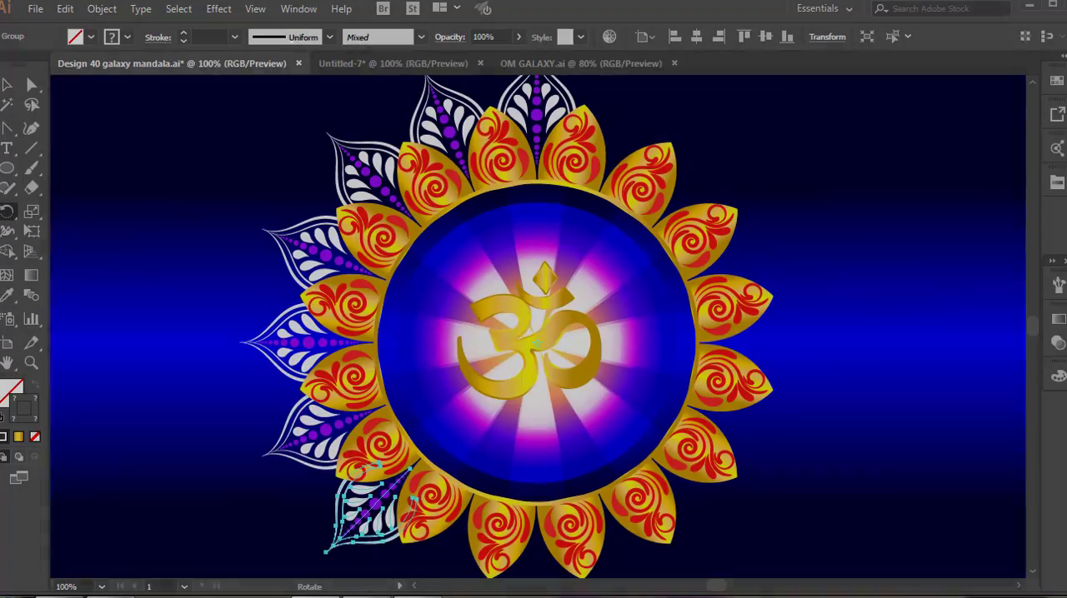
key("ctrl+d")
key("ctrl+d")
key("ctrl+d")
key("ctrl+d")
key("ctrl+d")
key("ctrl+d")
key("ctrl+d")
key("ctrl+d")
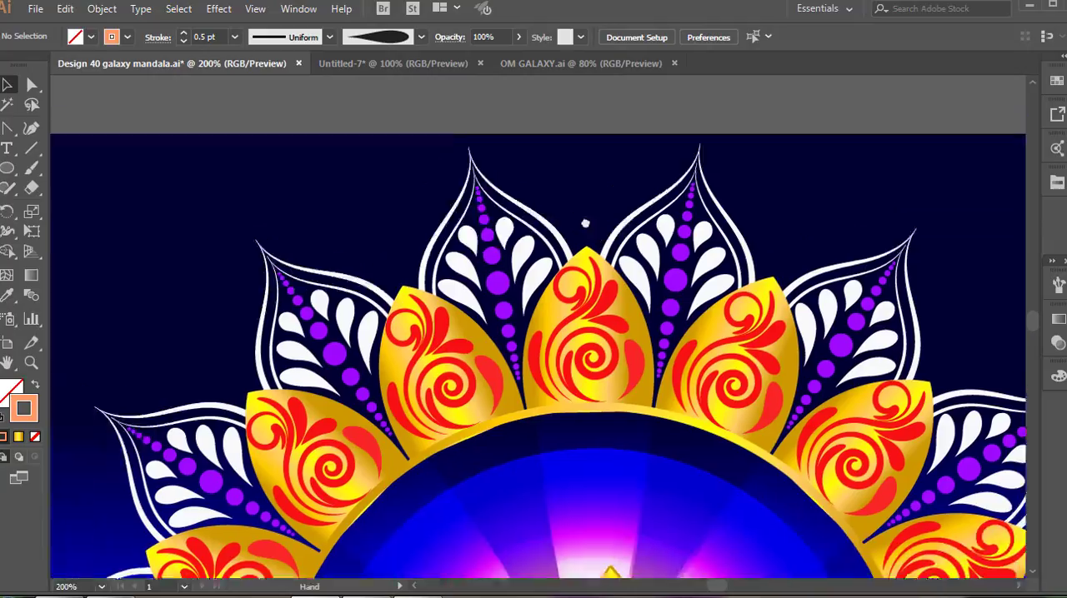
Paint a peach pointed outline with mirrored halves above the top gold petal, between two white motifs.
key("b")
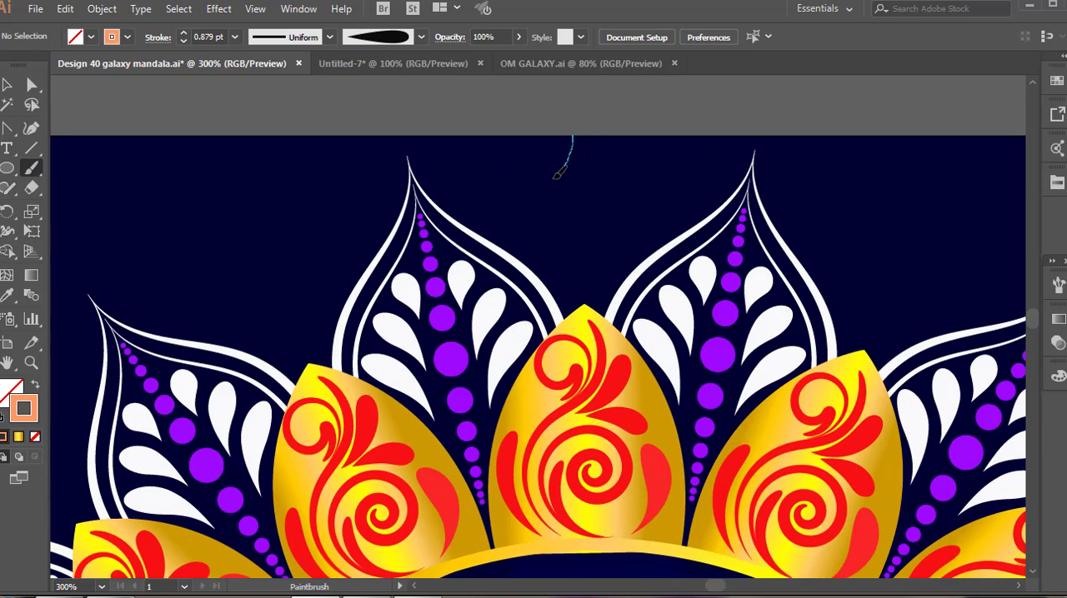
left_click_drag(517, 214, 511, 255)
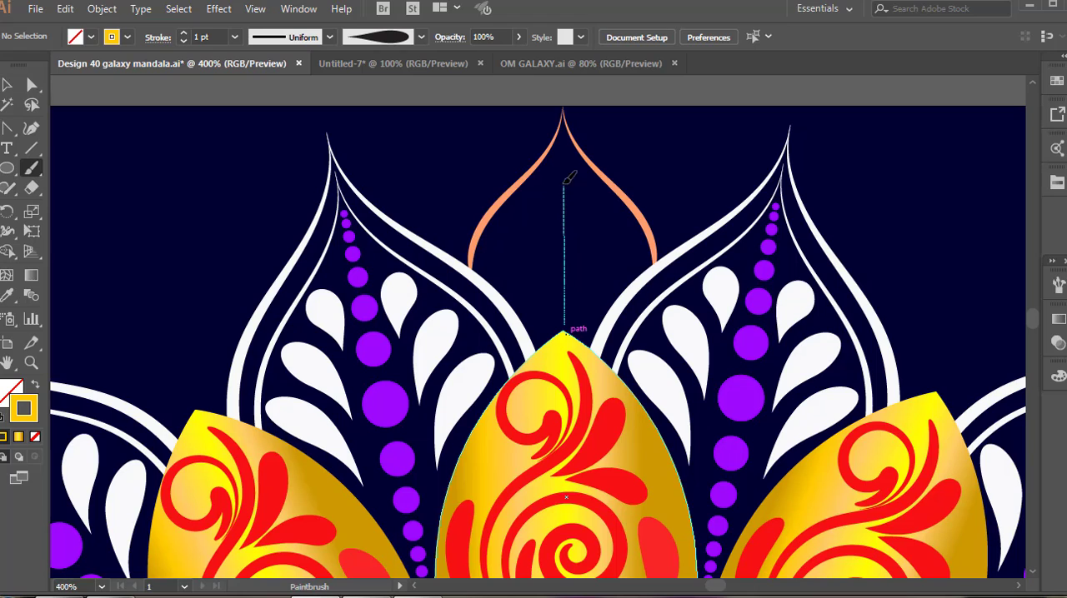
Paint three yellow teardrops fanning out inside the peach outline, each with a smaller dark red teardrop in it.
left_click_drag(566, 141, 565, 321)
key("v")
key("b")
key("F5")
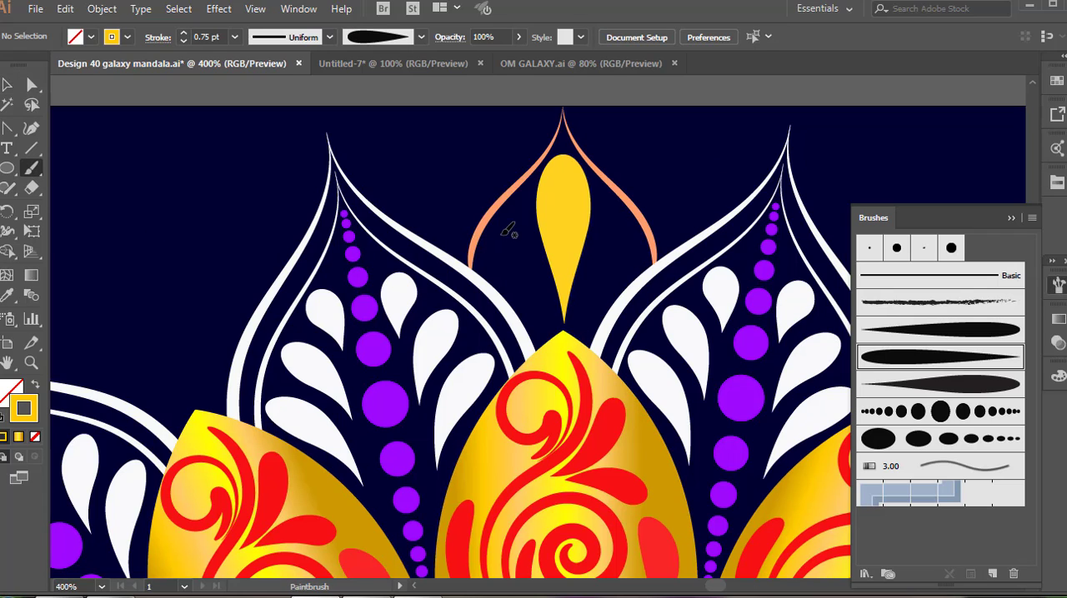
left_click_drag(552, 322, 555, 325)
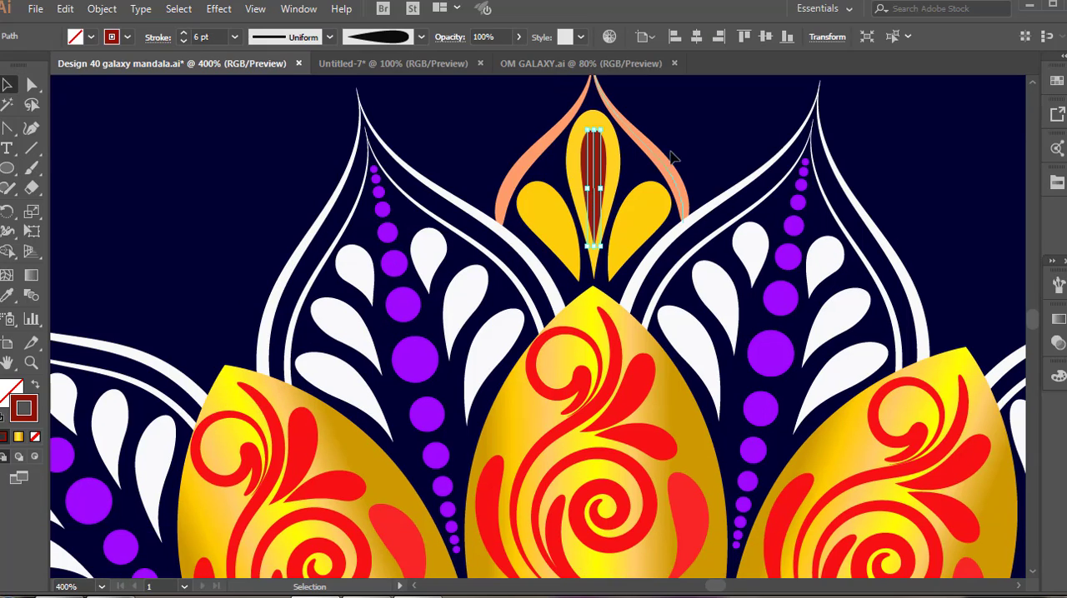
key("ctrl+shift+a")
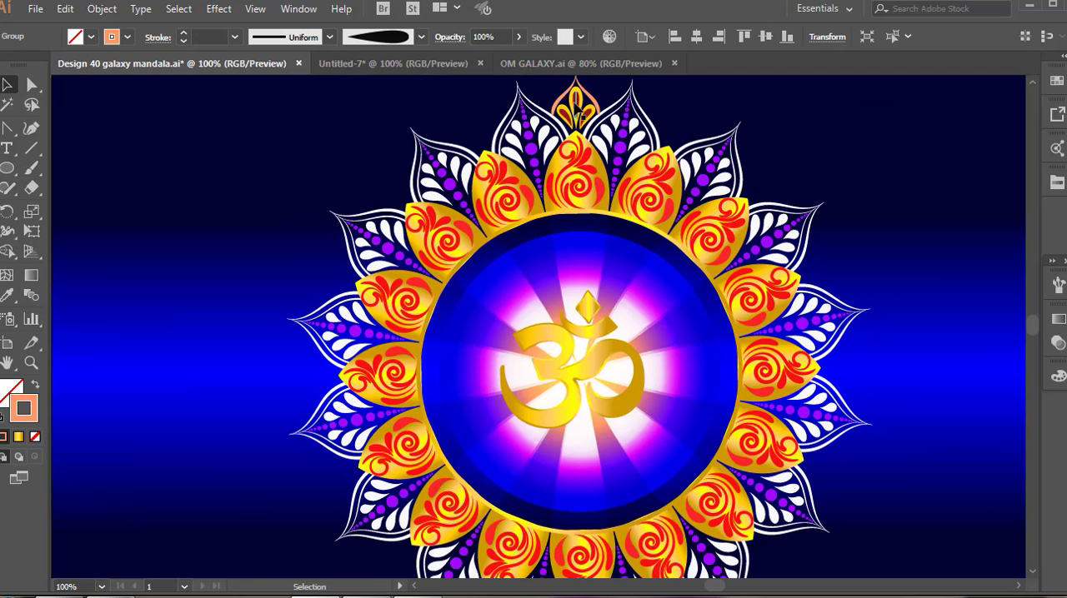
Repeat the peach, yellow and dark red motif around the mandala's center using 22.5° rotated copies.
left_click(575, 98)
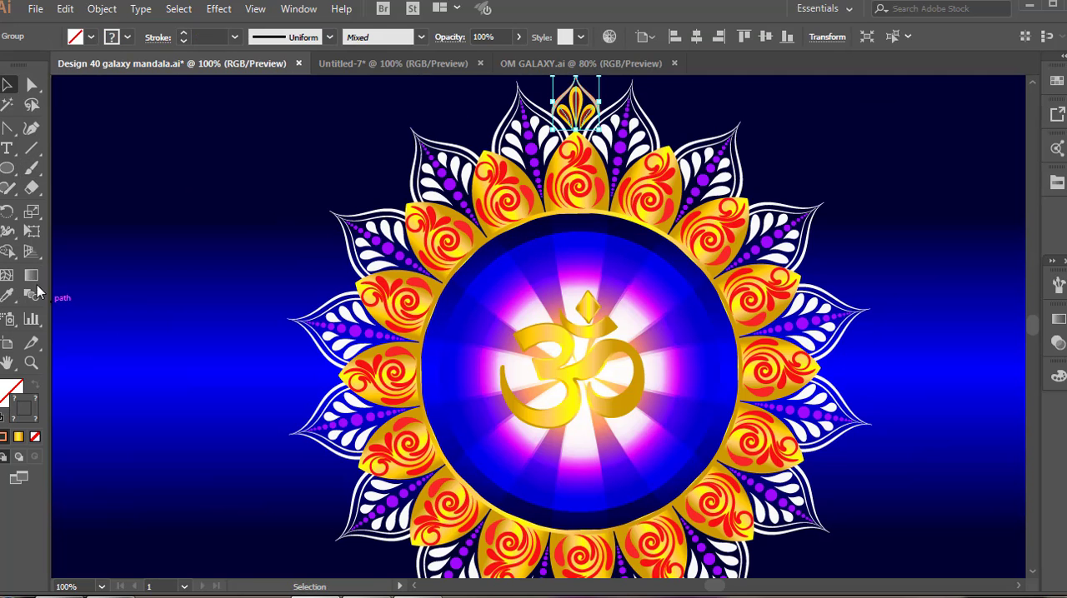
left_click(540, 350, "alt")
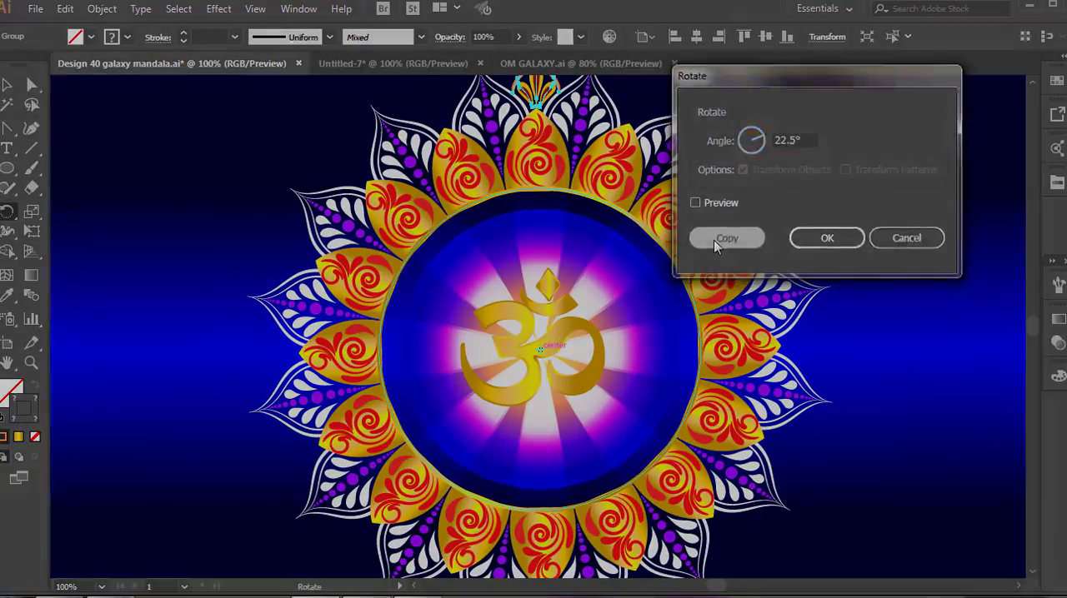
left_click(715, 242)
key("ctrl+d")
key("ctrl+d")
key("ctrl+d")
key("ctrl+d")
key("ctrl+d")
key("ctrl+d")
key("ctrl+d")
key("ctrl+d")
key("ctrl+d")
key("ctrl+d")
key("ctrl+d")
key("ctrl+d")
key("ctrl+d")
key("ctrl+d")
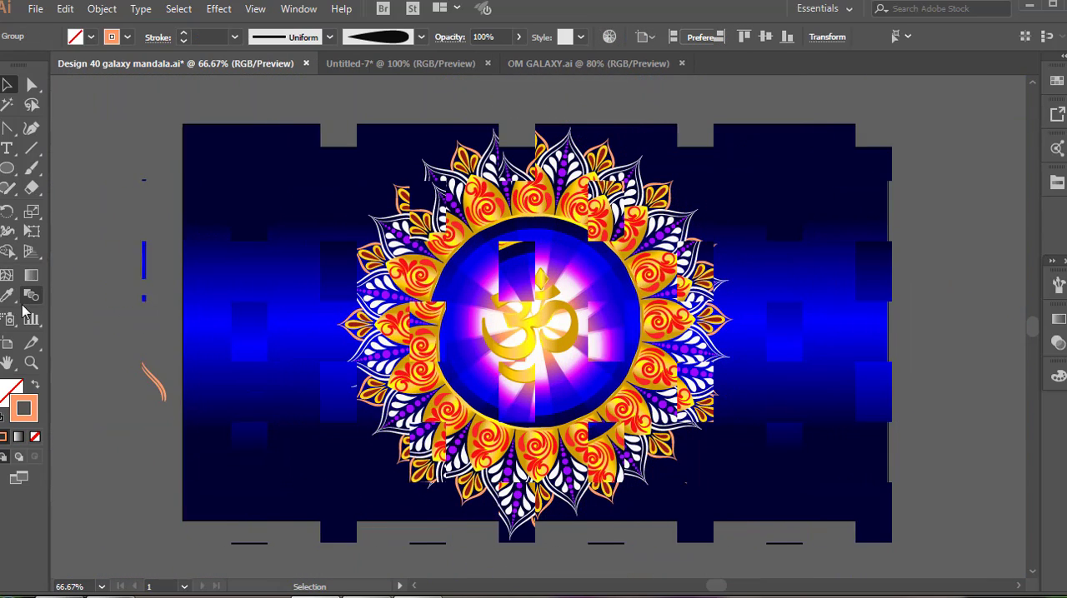
Spray the last starburst symbol over the background on both sides of the mandala with the Symbol Sprayer.
left_click(13, 323)
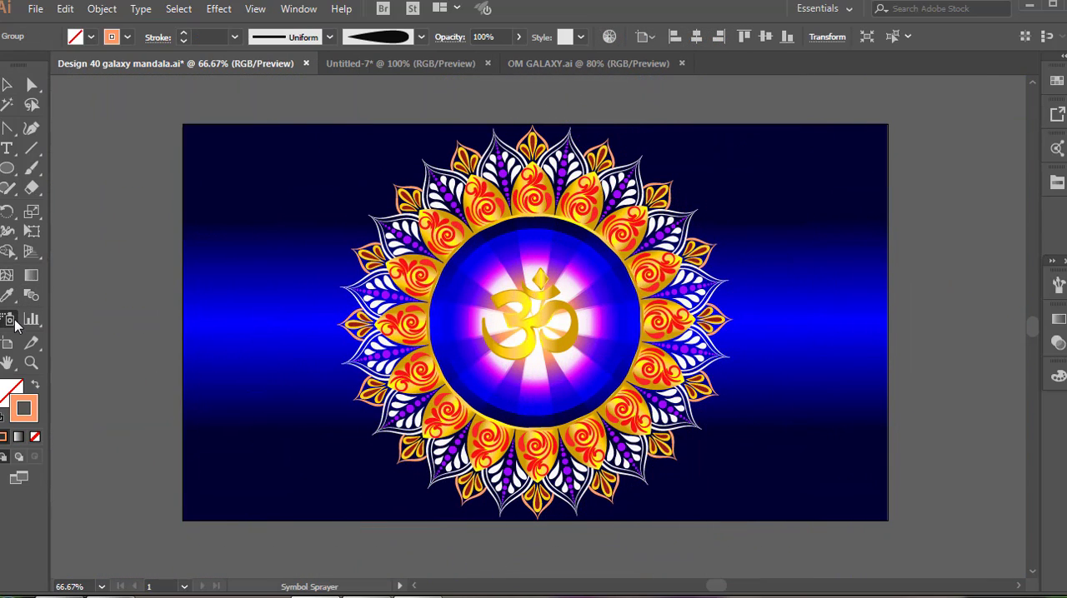
left_click(1065, 378)
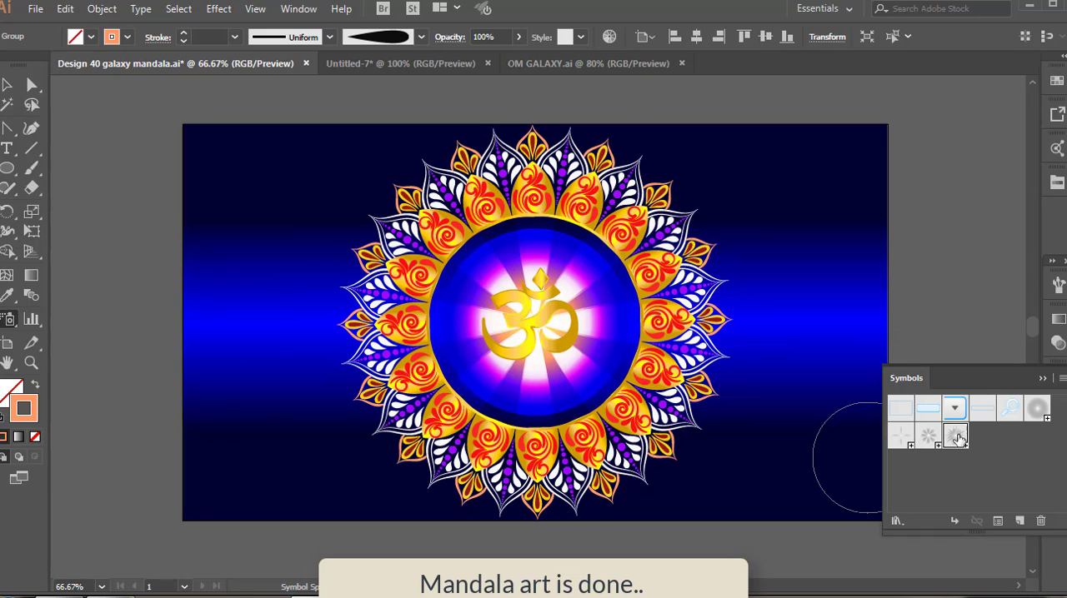
mouse_move(274, 202)
left_mouse_down()
mouse_move(275, 371)
mouse_move(294, 396)
mouse_move(306, 263)
mouse_move(331, 169)
mouse_move(260, 168)
mouse_move(244, 318)
left_mouse_up()
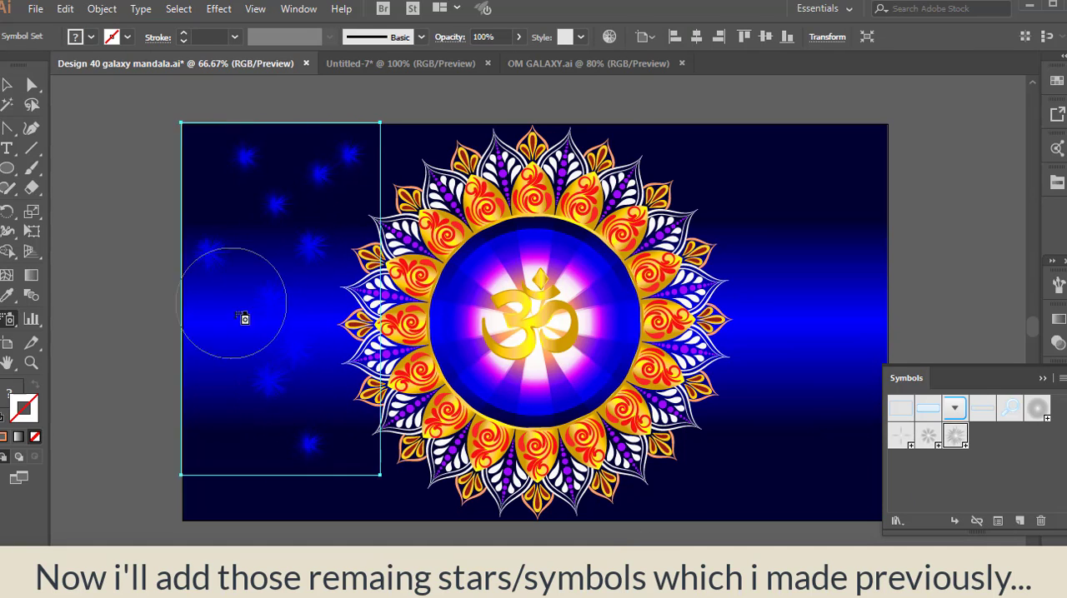
mouse_move(845, 375)
left_mouse_down()
mouse_move(731, 181)
mouse_move(786, 355)
mouse_move(785, 293)
left_mouse_up()
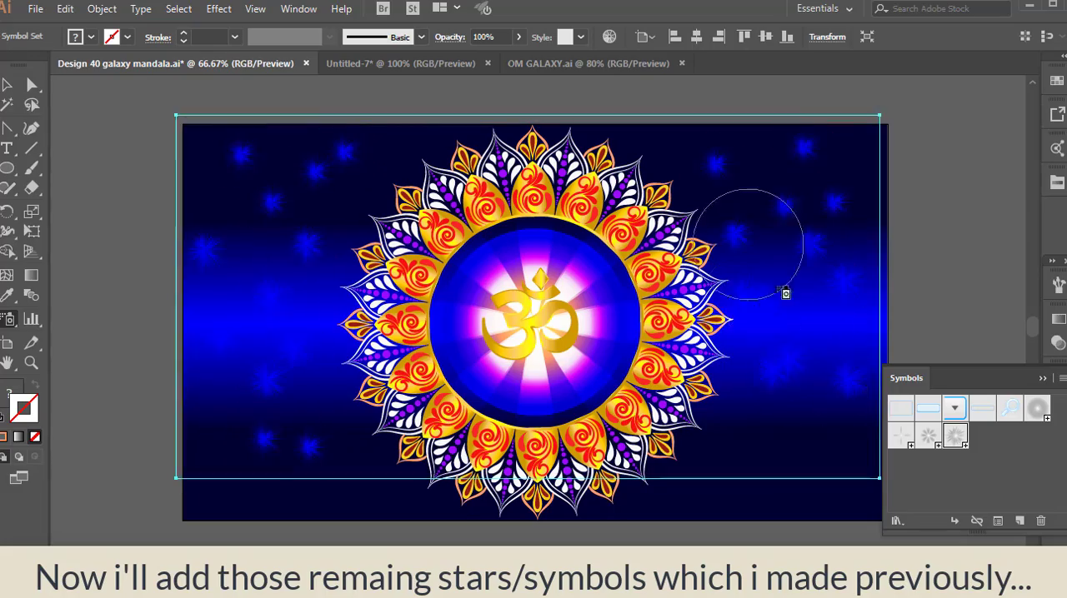
Spray more starbursts across the background's lower corners, along its left edge and near the mandala's upper and lower edges.
mouse_move(820, 408)
left_mouse_down()
mouse_move(721, 461)
mouse_move(713, 480)
left_mouse_up()
left_click(815, 510)
left_click(862, 459)
left_click(380, 473)
left_click_drag(313, 487, 201, 488)
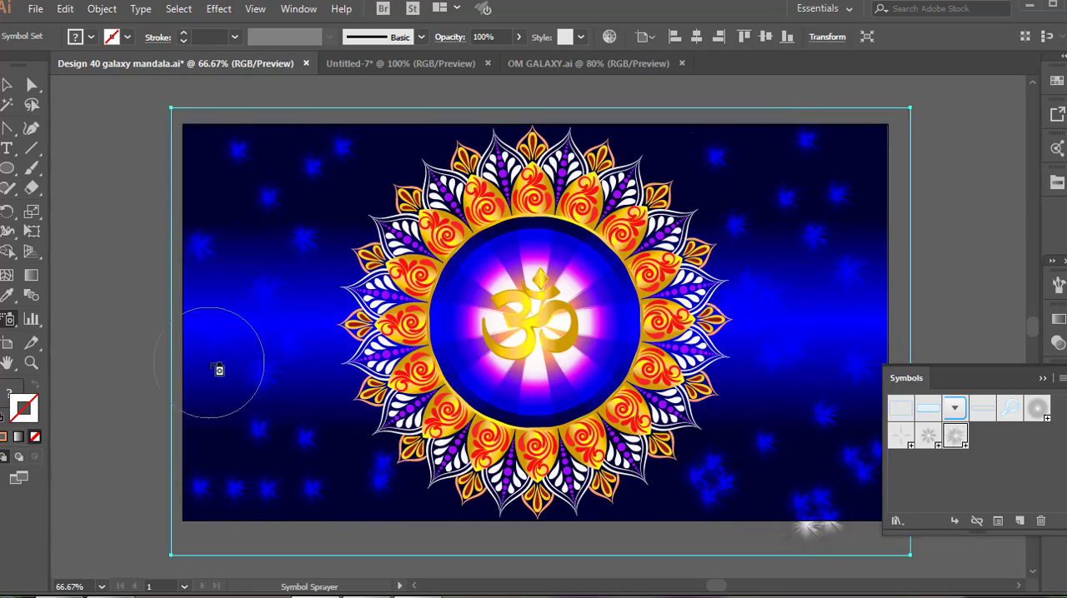
left_click_drag(188, 366, 186, 407)
mouse_move(326, 246)
left_mouse_down()
mouse_move(402, 161)
mouse_move(654, 155)
mouse_move(694, 210)
left_mouse_up()
left_click(626, 524)
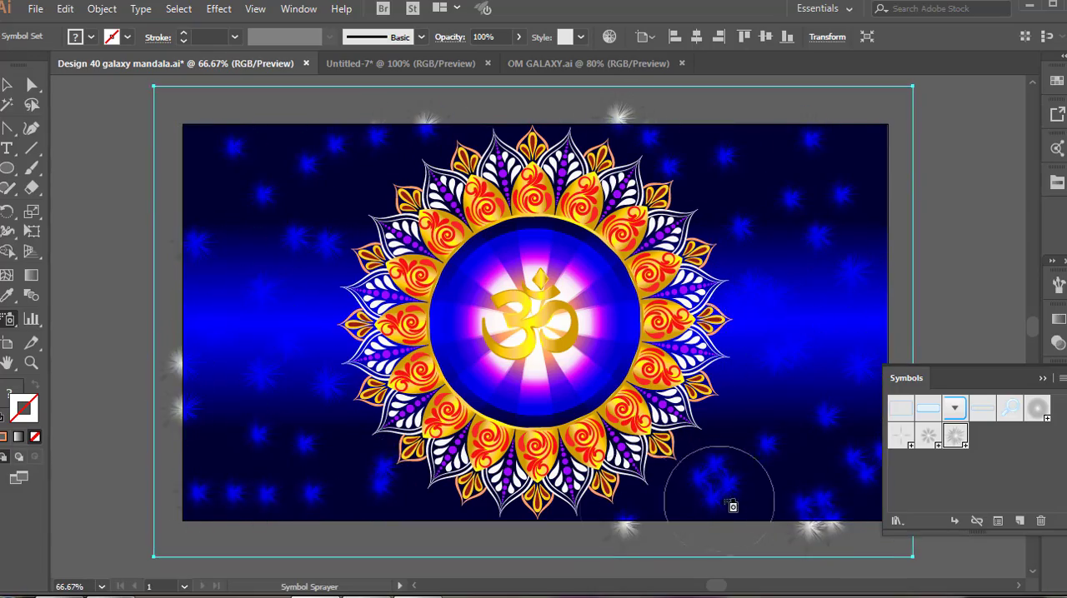
Spray the four-point sparkle symbol over the background on both sides of the mandala, including the upper and lower corners.
left_click(903, 436)
left_click(813, 314)
left_click(299, 325)
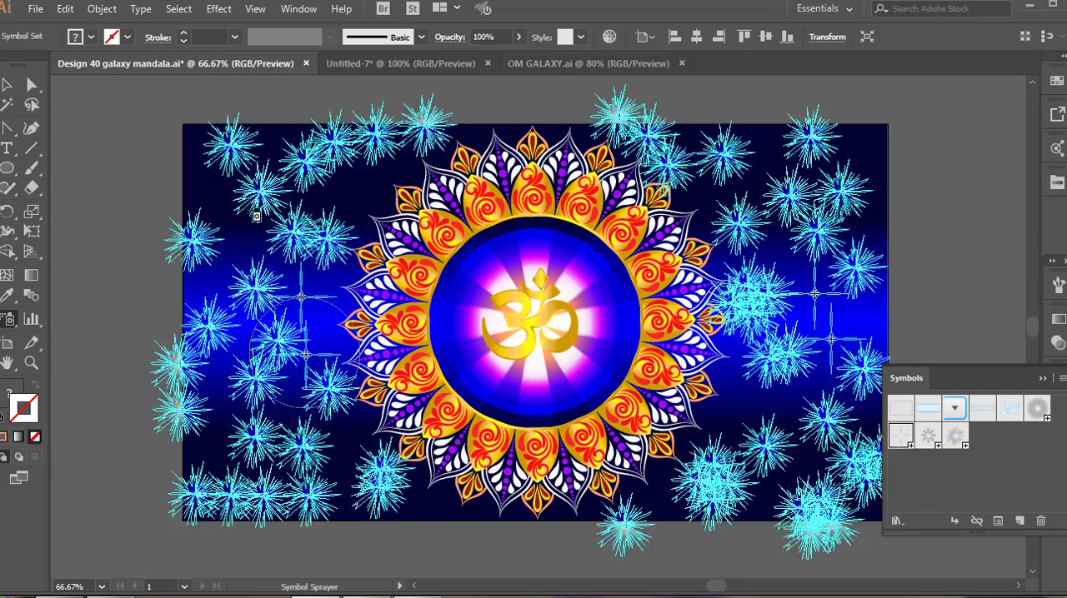
left_click(202, 191)
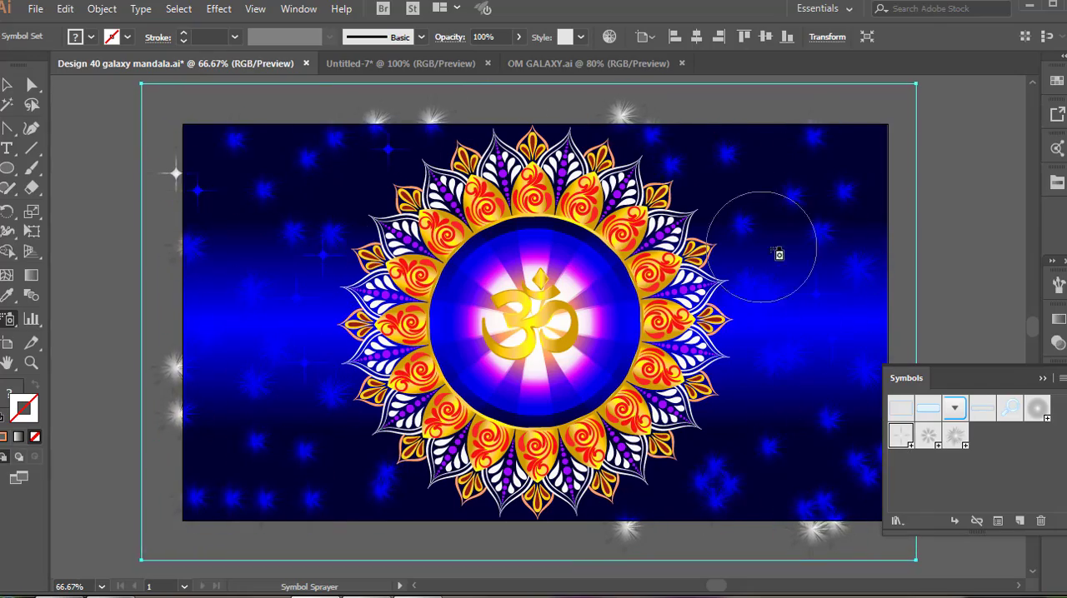
left_click(756, 187)
left_click(740, 428)
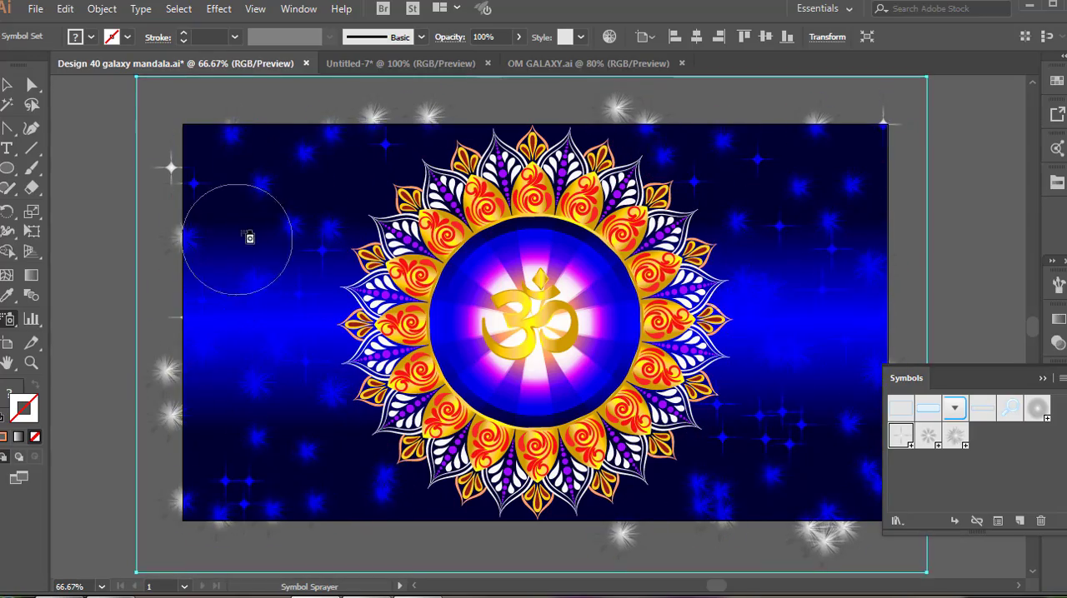
left_click(220, 170)
left_click(789, 262)
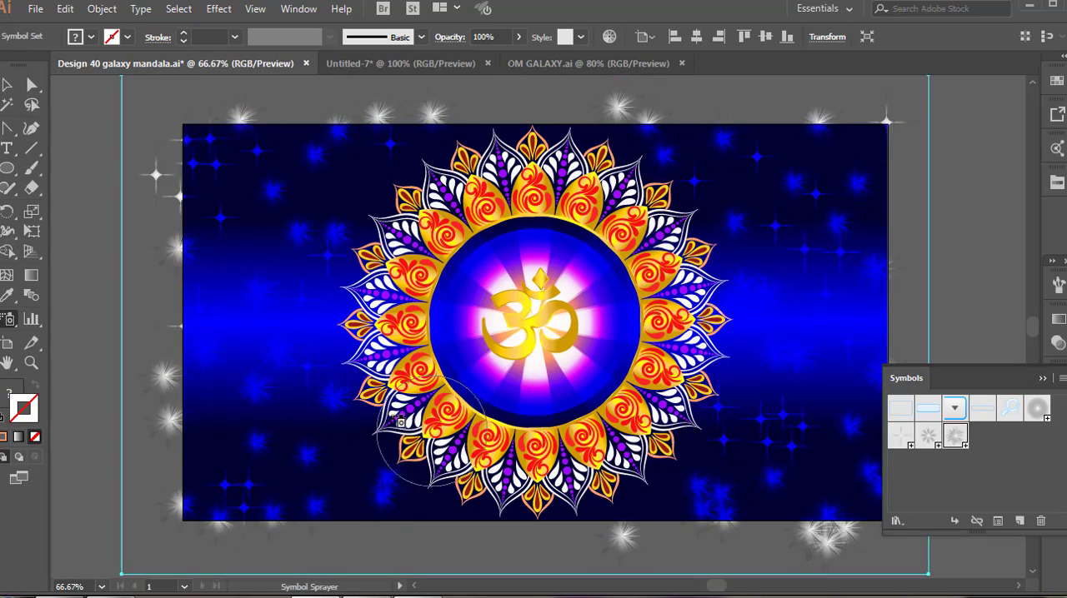
Spray the round glow symbol over the right side of the background and the lower and upper areas left of the mandala.
left_click(1037, 408)
left_click(756, 250)
left_click(838, 373)
left_click(301, 375)
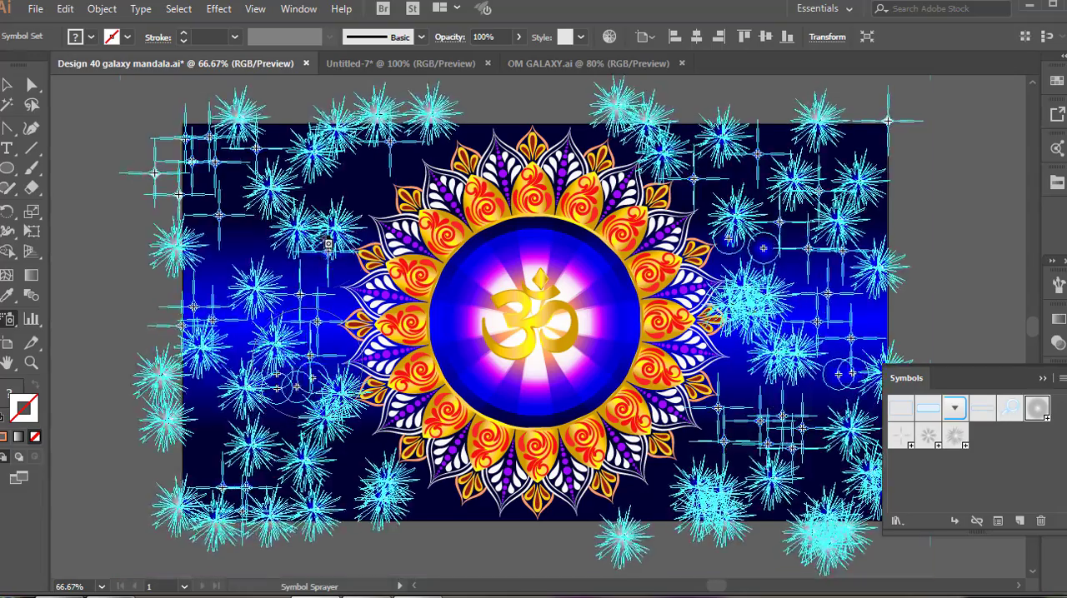
left_click(325, 214)
left_click(354, 160)
left_click(365, 199)
left_click(302, 204)
Spray more round glows in the background's upper-right area, lower-right area and along its lower edge.
left_click(746, 176)
left_click(817, 163)
left_click(871, 154)
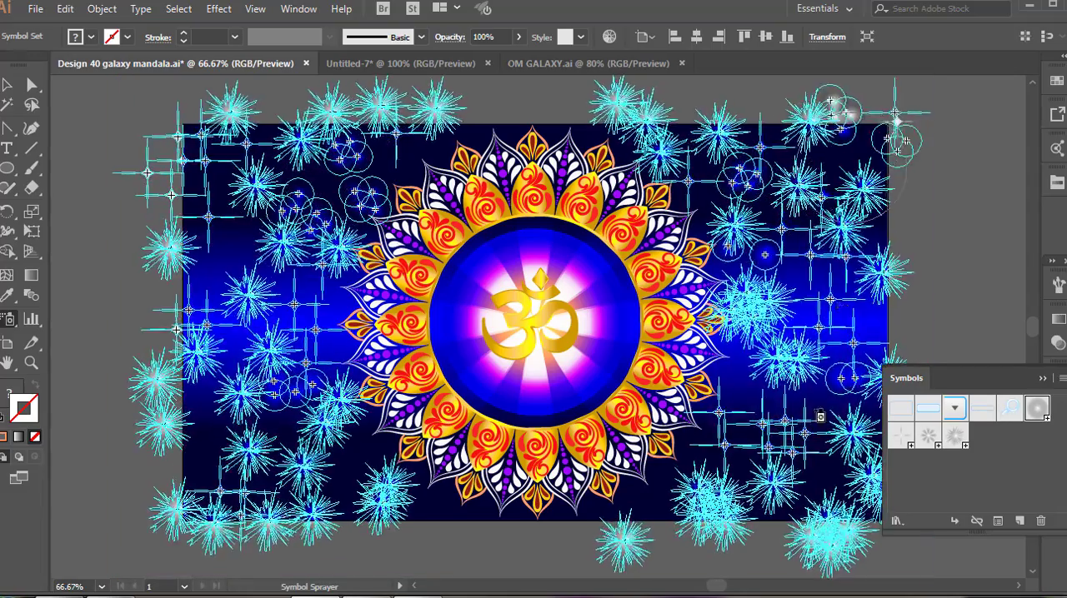
left_click(815, 412)
left_click(436, 515)
left_click(630, 505)
left_click(675, 466)
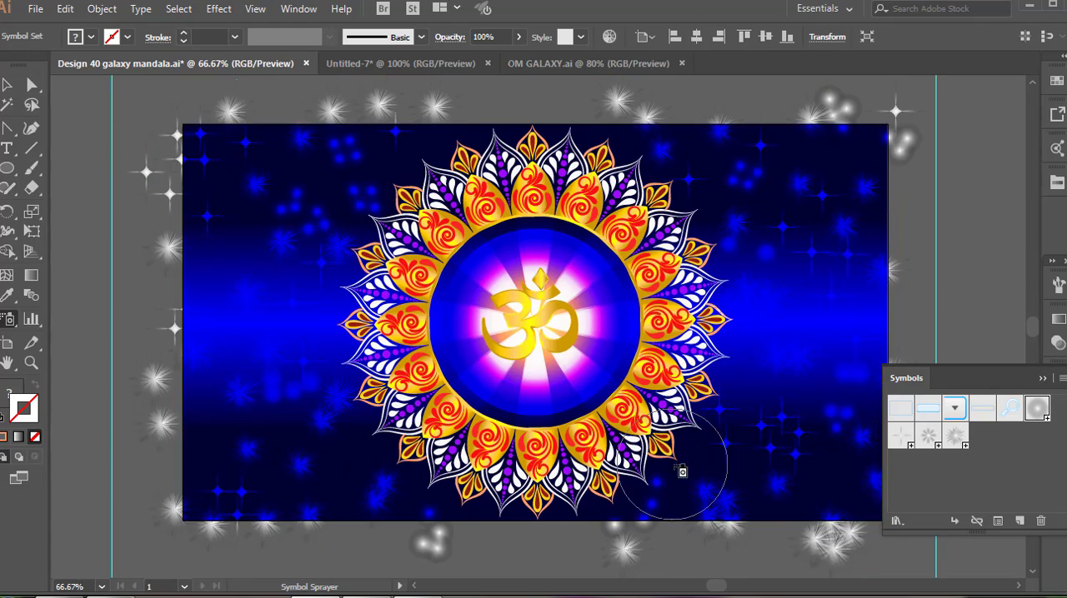
Scale the sprayed symbol set down so that its edges fit the background rectangle, and deselect it.
left_click(11, 89)
left_click(79, 167)
scroll(446, 409, "down", 1)
left_click(1042, 378)
left_click(789, 209)
left_click_drag(813, 152, 778, 195)
left_click_drag(200, 202, 249, 196)
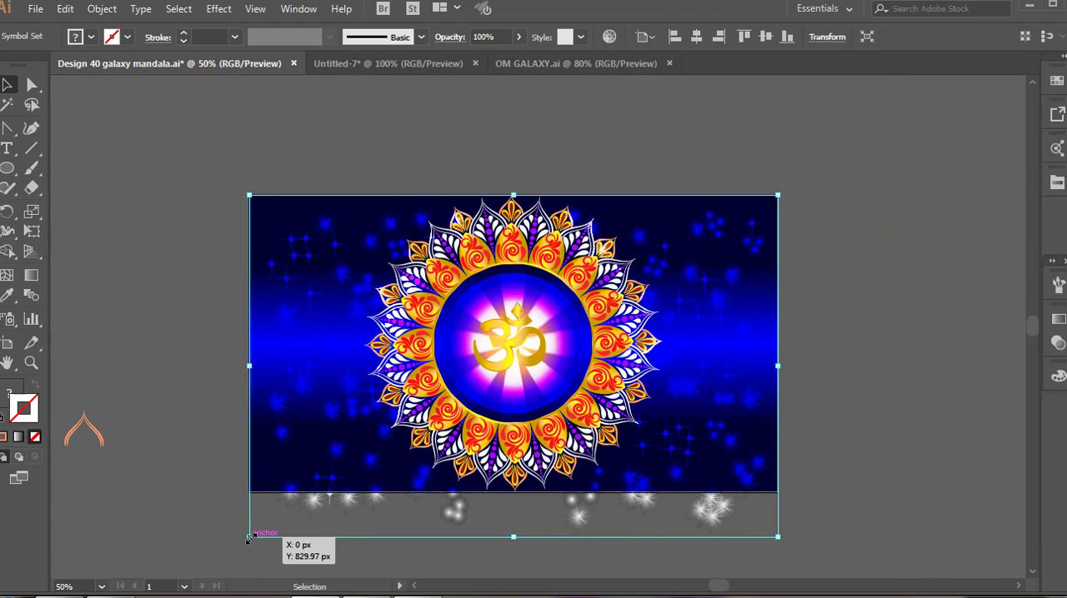
left_click_drag(248, 538, 248, 493)
left_click(379, 533)
Spray a new set of round glows around both sides of the background, and add four-point sparkles right of the mandala.
left_click(9, 320)
left_click(1057, 376)
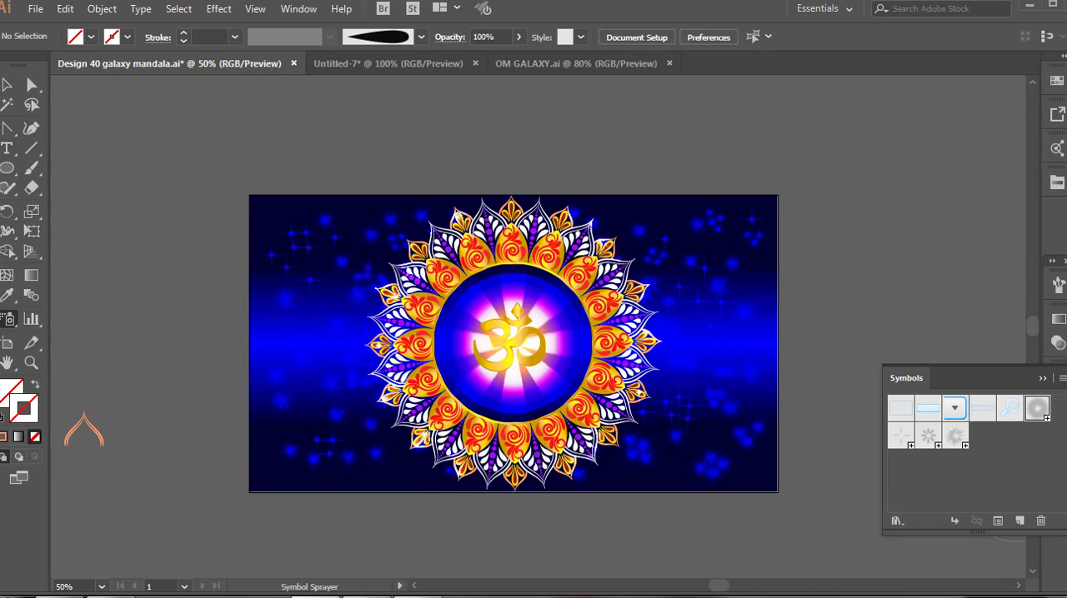
left_click(343, 472)
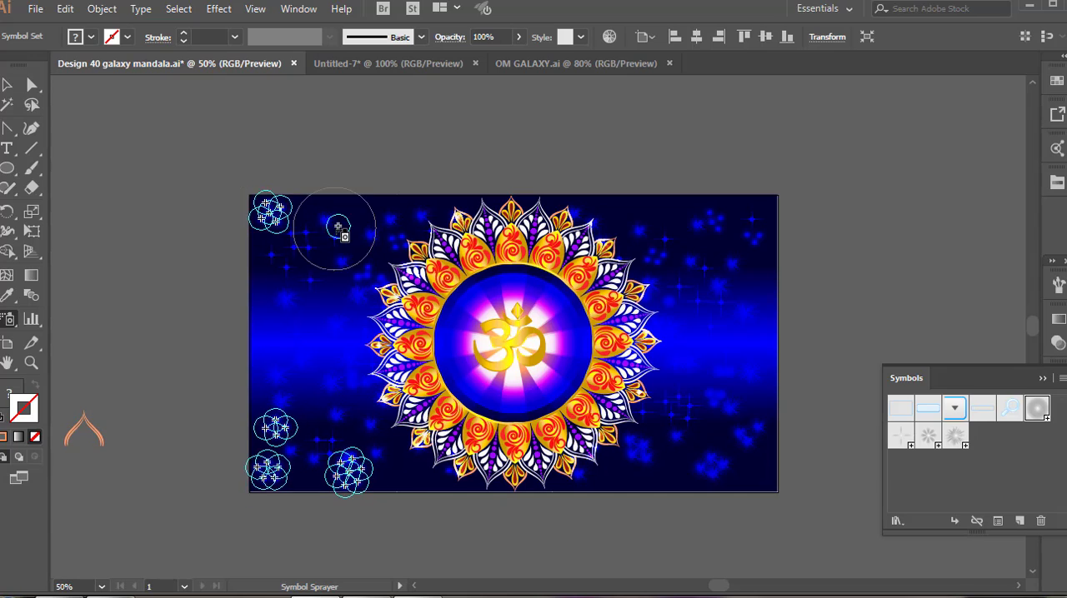
mouse_move(369, 247)
left_mouse_down()
mouse_move(496, 264)
mouse_move(670, 244)
mouse_move(660, 215)
mouse_move(745, 215)
mouse_move(743, 363)
left_mouse_up()
mouse_move(679, 459)
left_mouse_down()
mouse_move(624, 469)
mouse_move(679, 452)
mouse_move(751, 471)
left_mouse_up()
left_click(903, 442)
mouse_move(705, 222)
left_mouse_down()
mouse_move(293, 376)
mouse_move(699, 453)
left_mouse_up()
Scale the new symbol set down to fit inside the background rectangle.
left_click(1042, 379)
left_click_drag(231, 163, 236, 167)
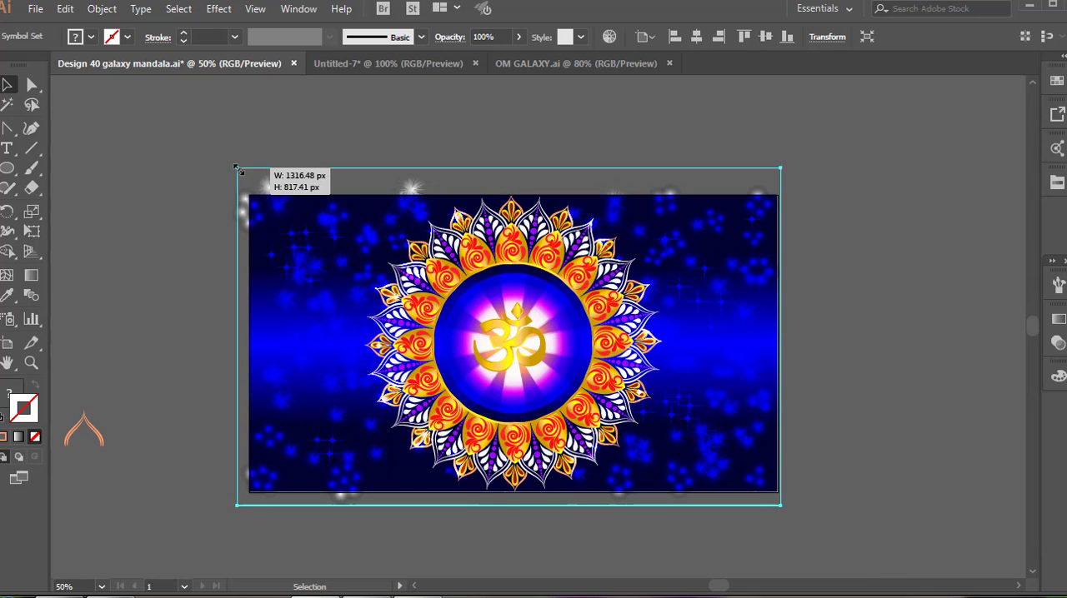
left_click_drag(236, 167, 263, 190)
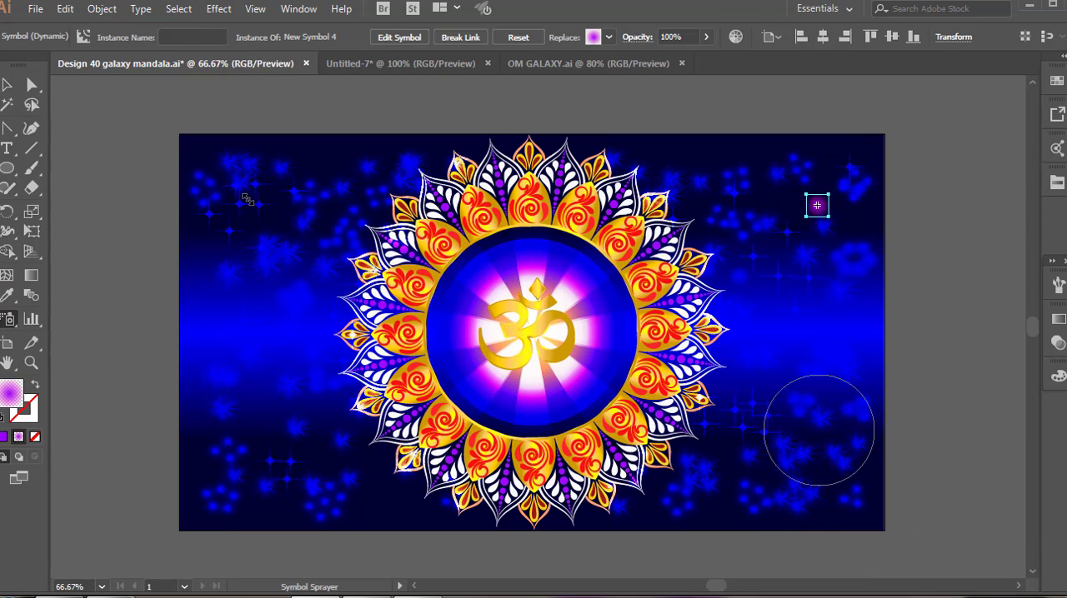
Spray the purple glow symbol as single dots near the background's right edge and as denser clusters left of the mandala.
left_click(828, 431)
left_click(778, 475)
left_click(844, 224)
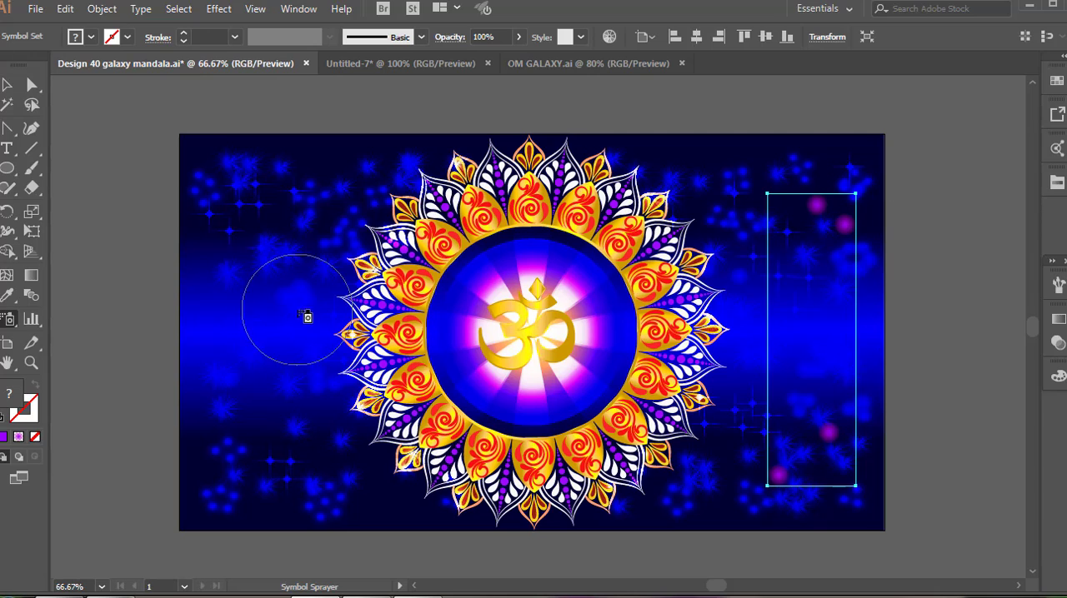
left_click(277, 223)
left_click(271, 442)
left_click(269, 374)
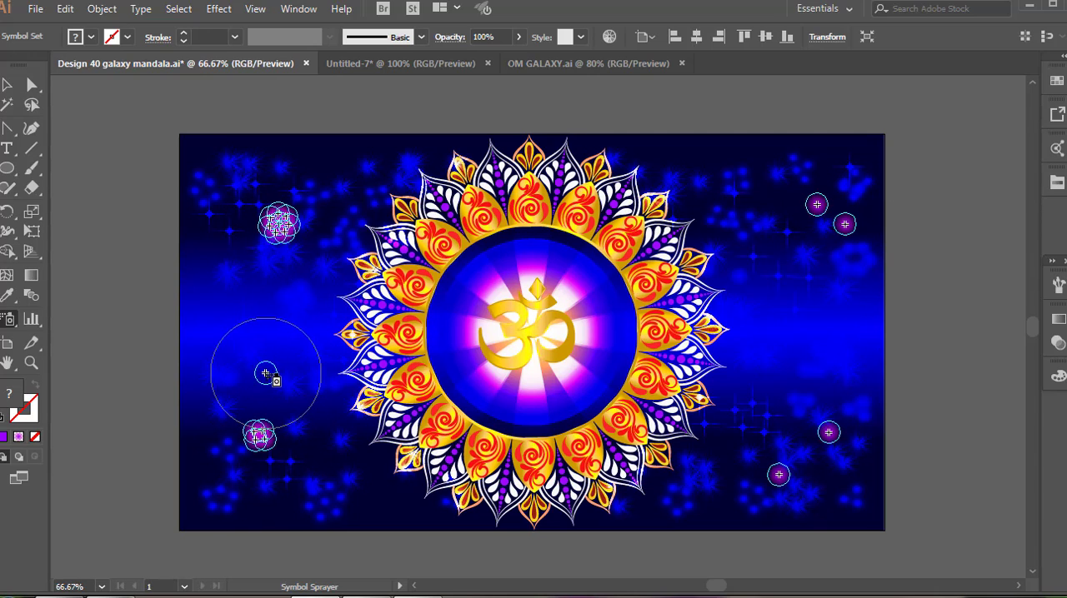
Spray larger purple glows at the mandala's lower right and more purple dots across the background's upper-right area.
left_click(716, 492)
left_click(730, 460)
mouse_move(748, 257)
left_mouse_down()
mouse_move(742, 206)
mouse_move(708, 182)
mouse_move(732, 158)
mouse_move(865, 181)
left_mouse_up()
left_click(863, 179)
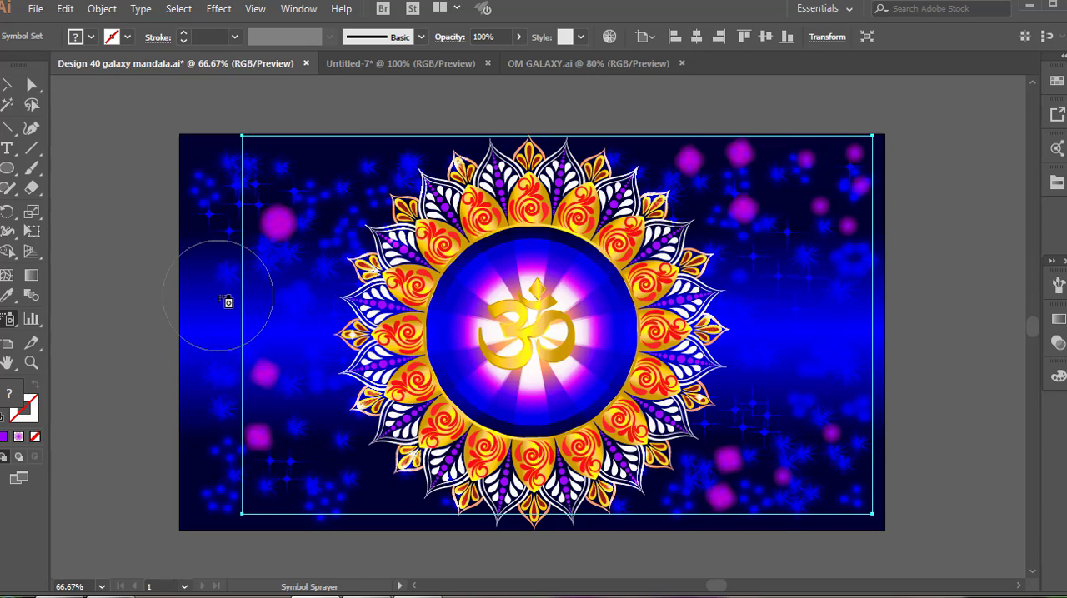
Spray purple glow dots along the background's left edge, at the mandala's lower left and just left of its outer petals.
left_click(214, 252)
left_click(215, 365)
left_click(204, 462)
left_click(221, 312)
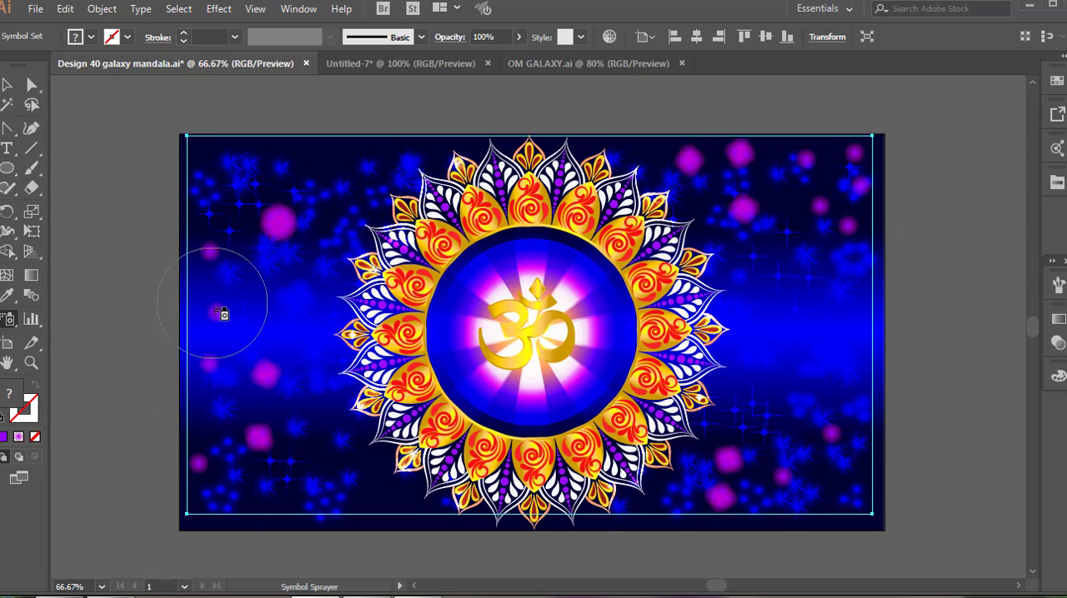
left_click(392, 496)
left_click(299, 272)
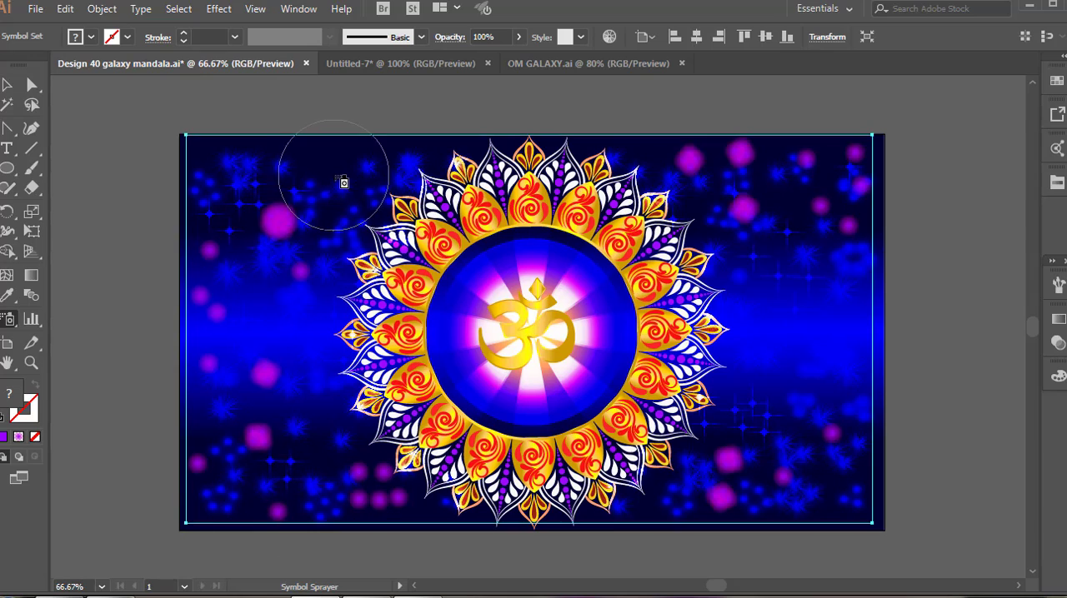
Spray purple glow dots along the background's upper-left edge and in the blue band right of the mandala.
left_click(333, 165)
left_click(428, 150)
left_click(195, 151)
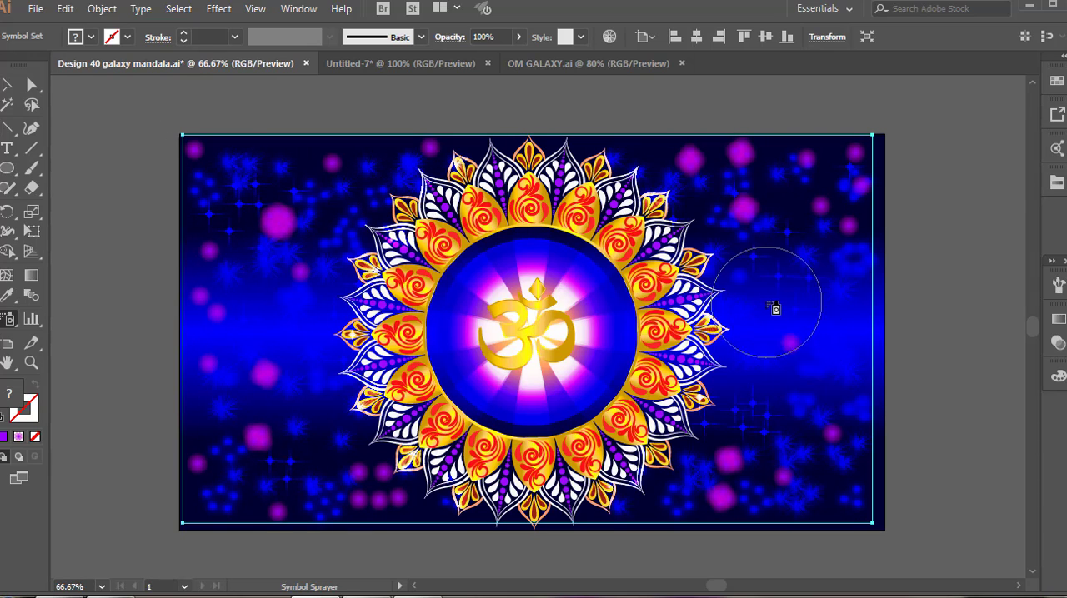
key("shift+ctrl+F11")
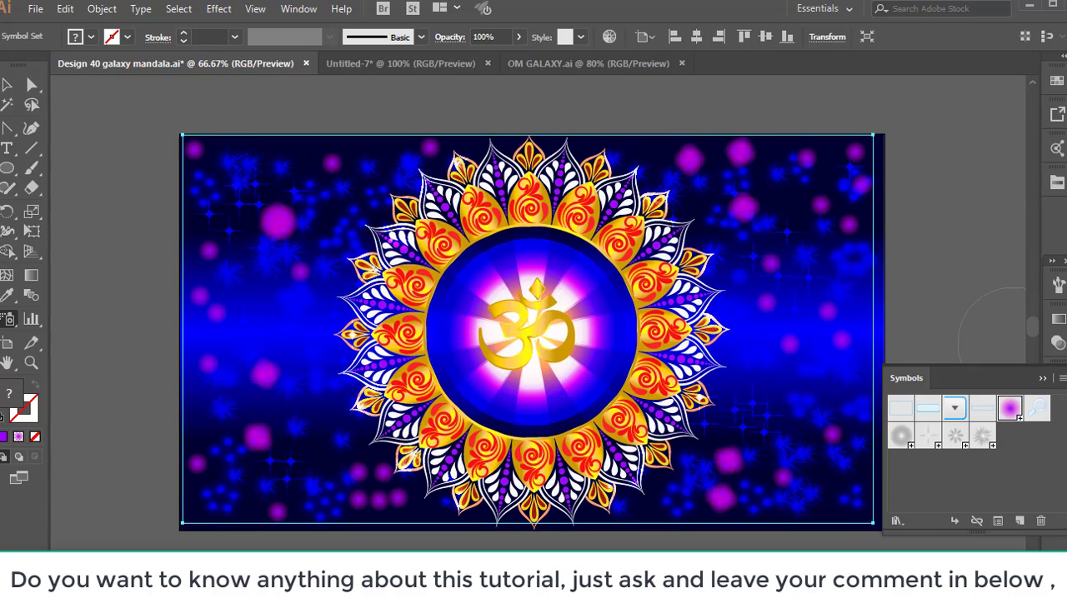
left_click(1042, 380)
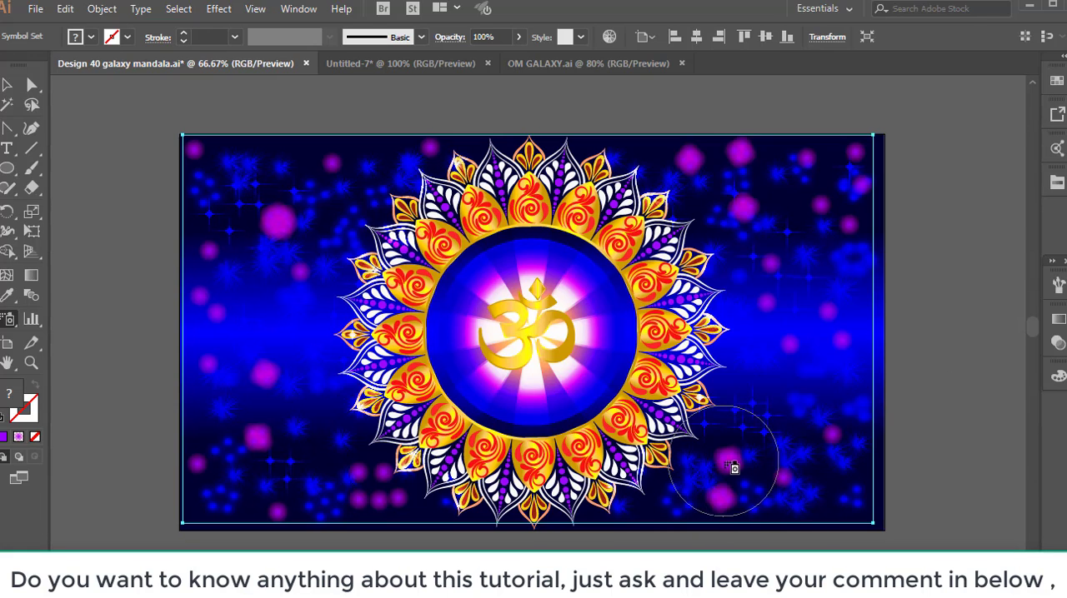